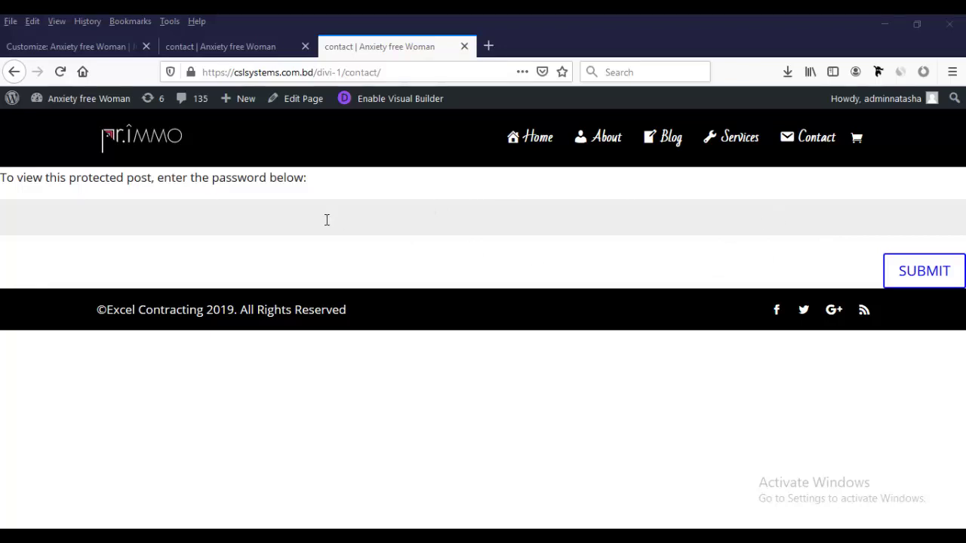
Switch browser tabs to the contact page's Edit Page screen
key(ctrl+shift+Tab)
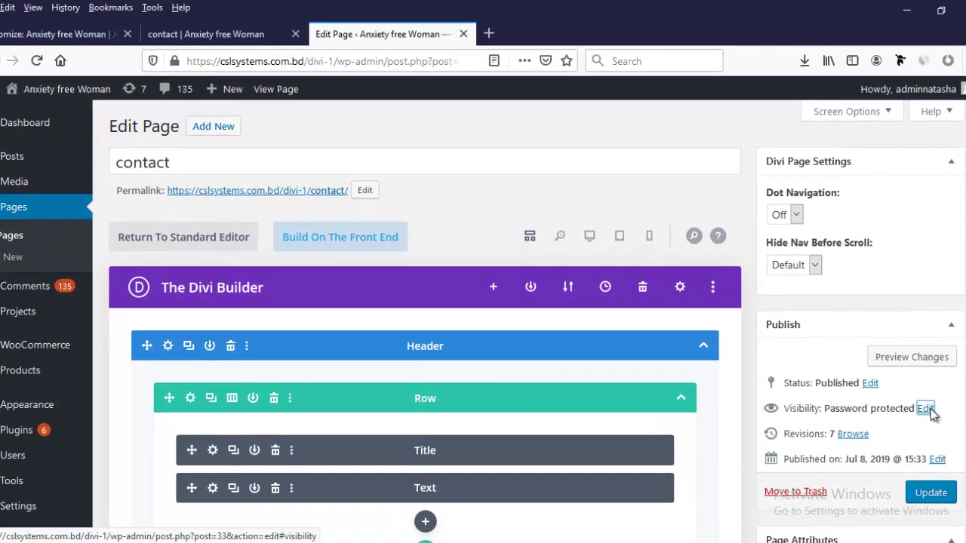
Reveal the contact page's password-protected visibility settings, then return to the live protected page
click(926, 408)
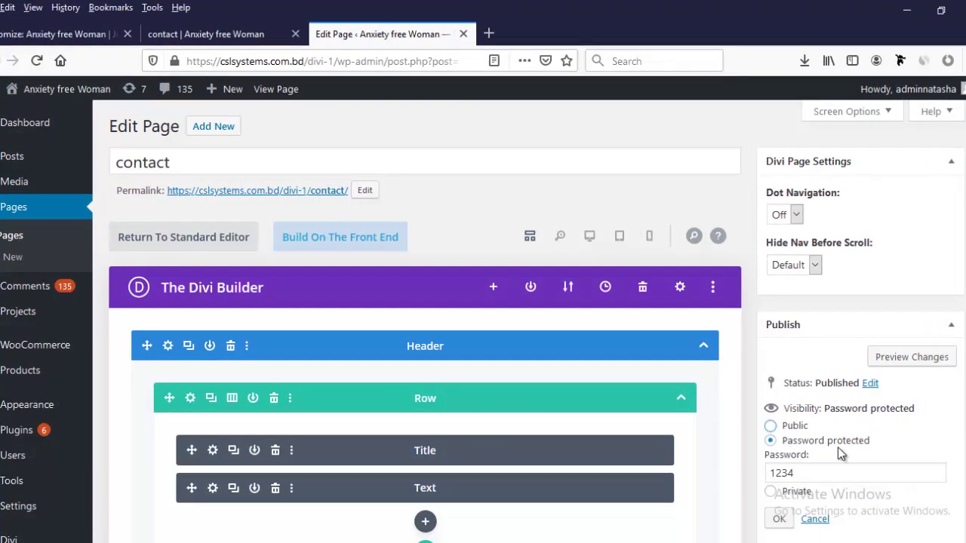
scroll(867, 451, down, 1)
scroll(866, 451, down, 2)
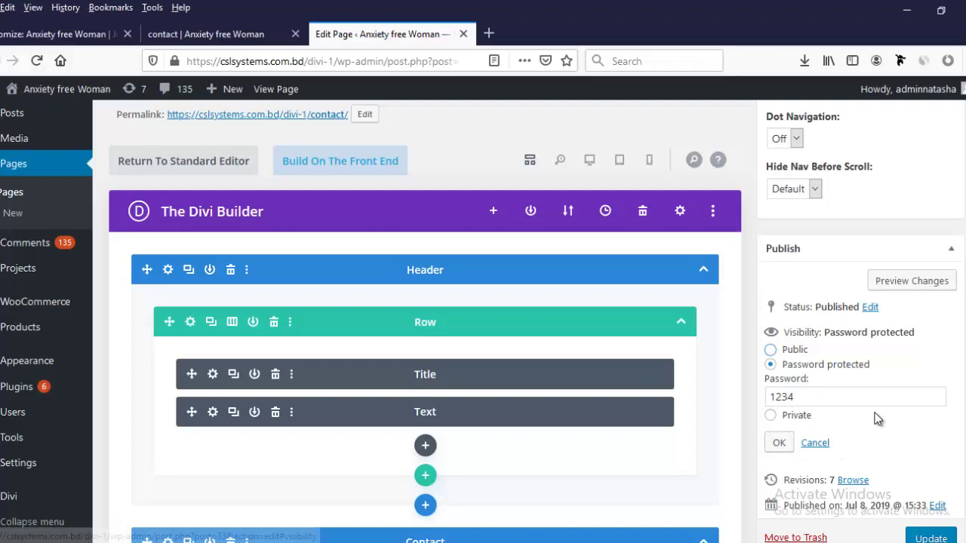
scroll(855, 424, down, 3)
scroll(856, 425, down, 3)
scroll(856, 425, up, 4)
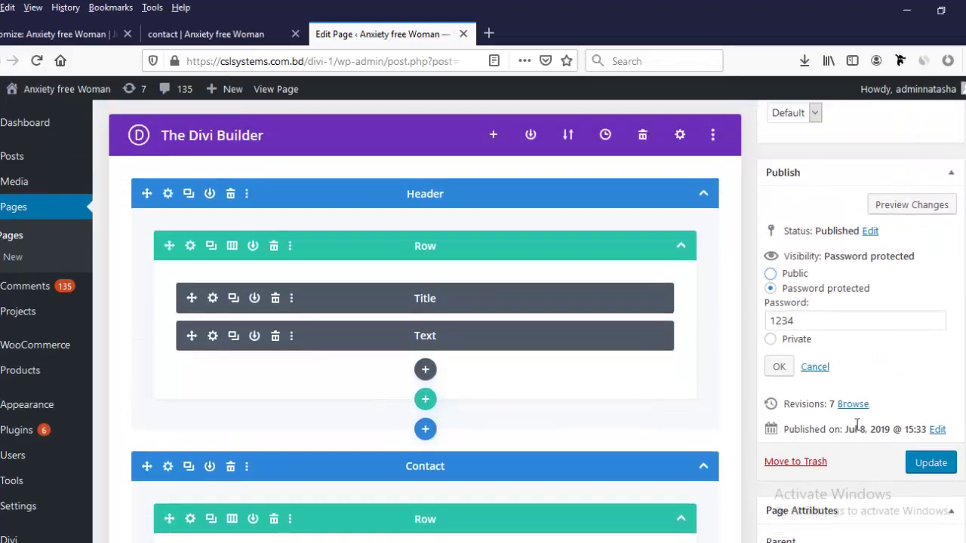
scroll(856, 424, up, 3)
click(252, 34)
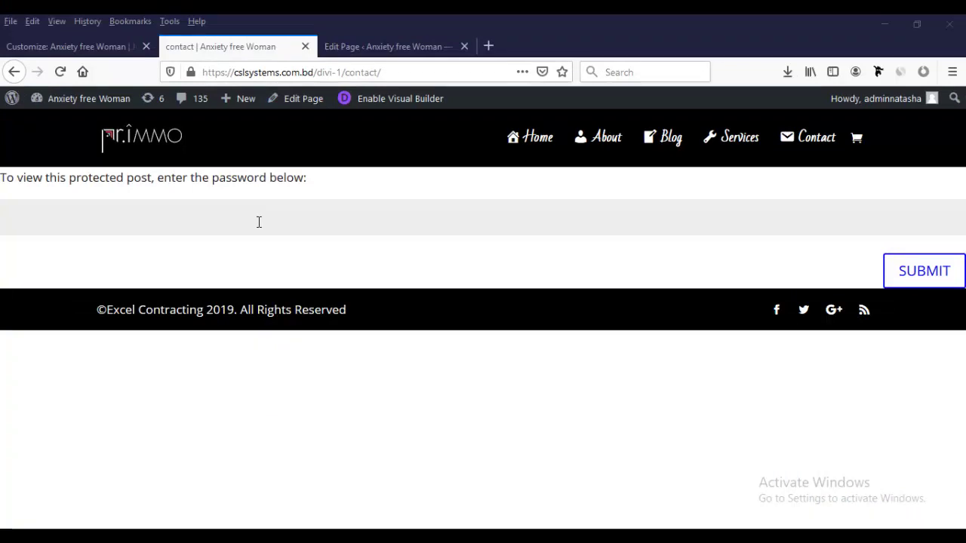
Inspect the password field and select its div.et_password_protected_form wrapper in the Inspector
right_click(259, 221)
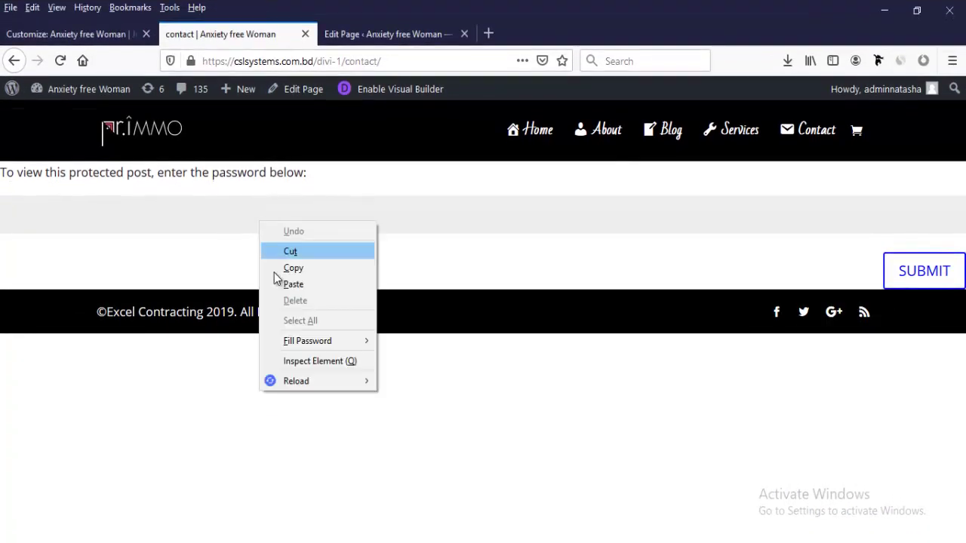
click(301, 362)
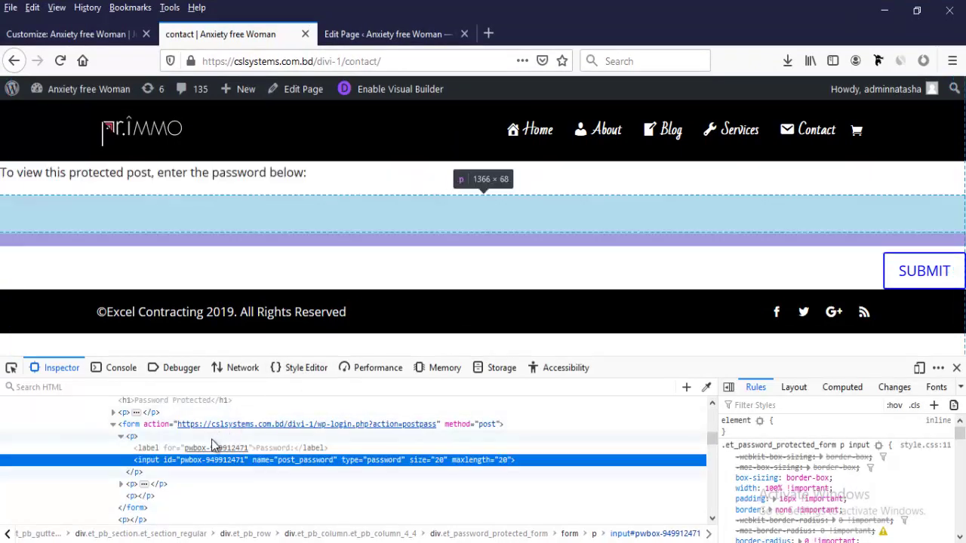
scroll(203, 453, up, 2)
scroll(185, 469, down, 2)
scroll(174, 453, down, 1)
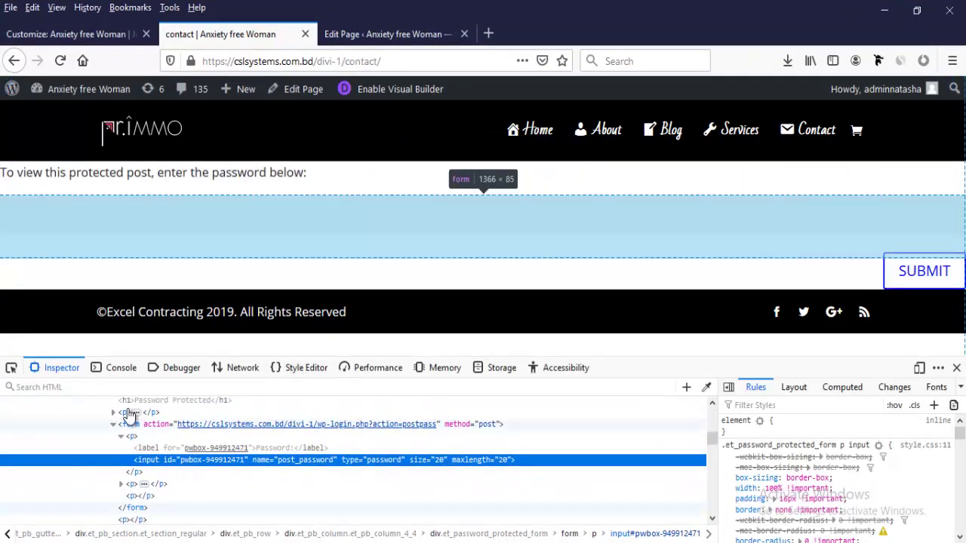
scroll(135, 453, up, 2)
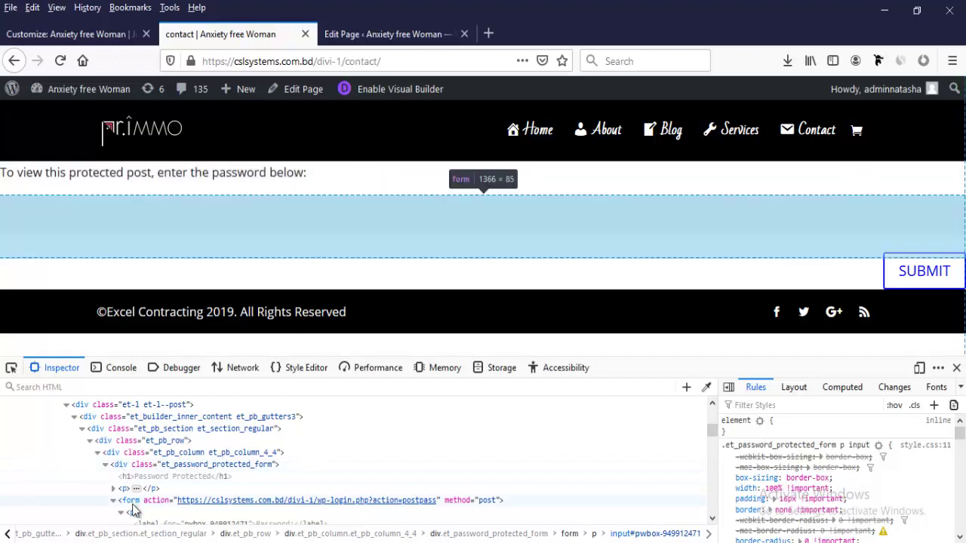
click(134, 502)
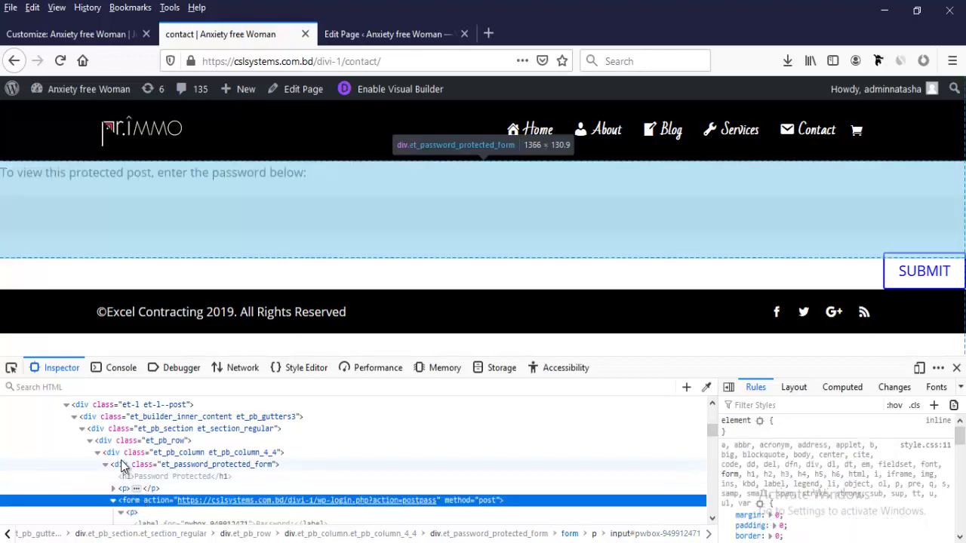
click(122, 467)
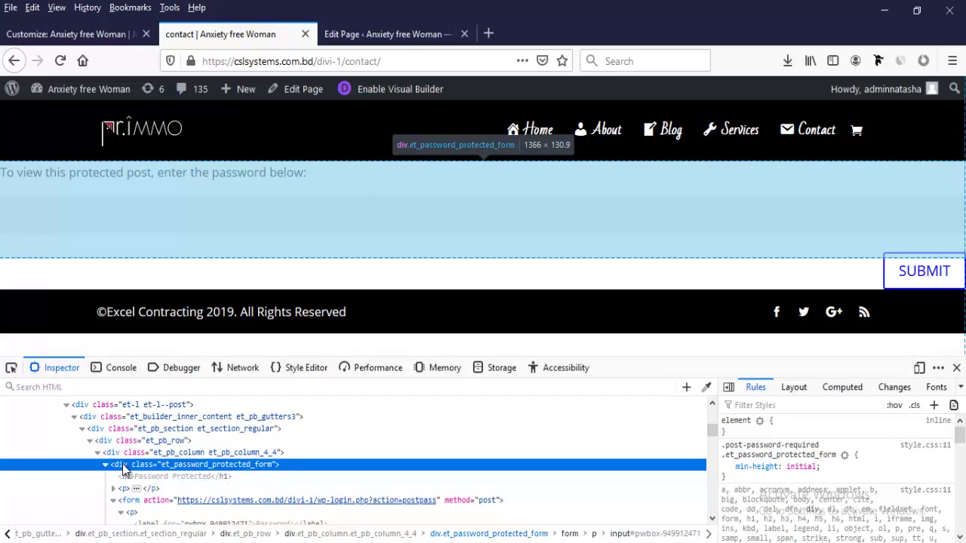
Add a new .et_password_protected_form rule with padding: 100px in the Rules pane
right_click(806, 437)
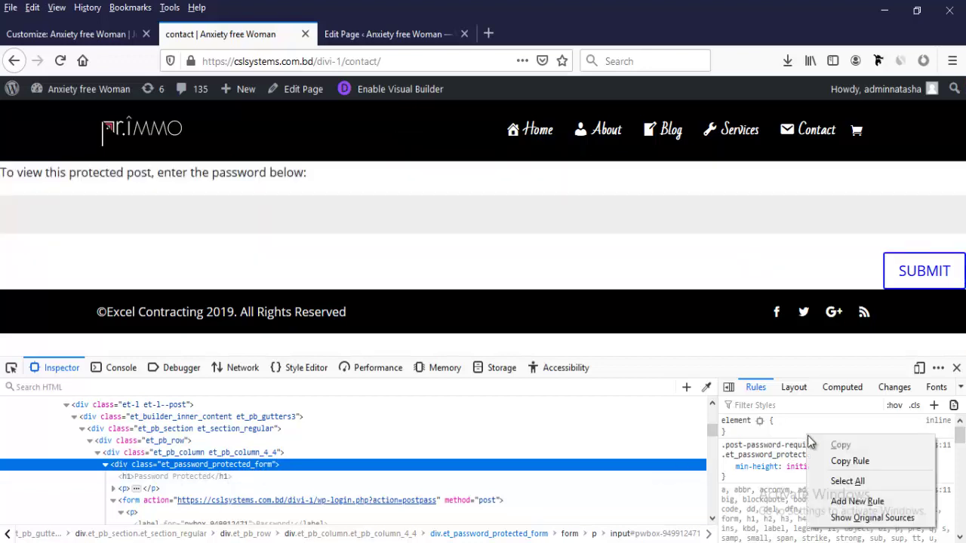
click(833, 502)
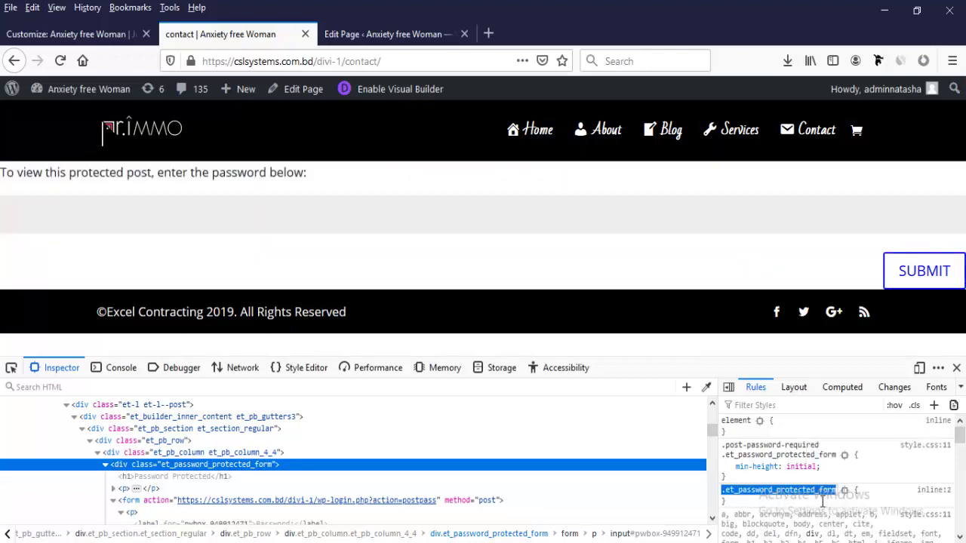
scroll(778, 496, down, 2)
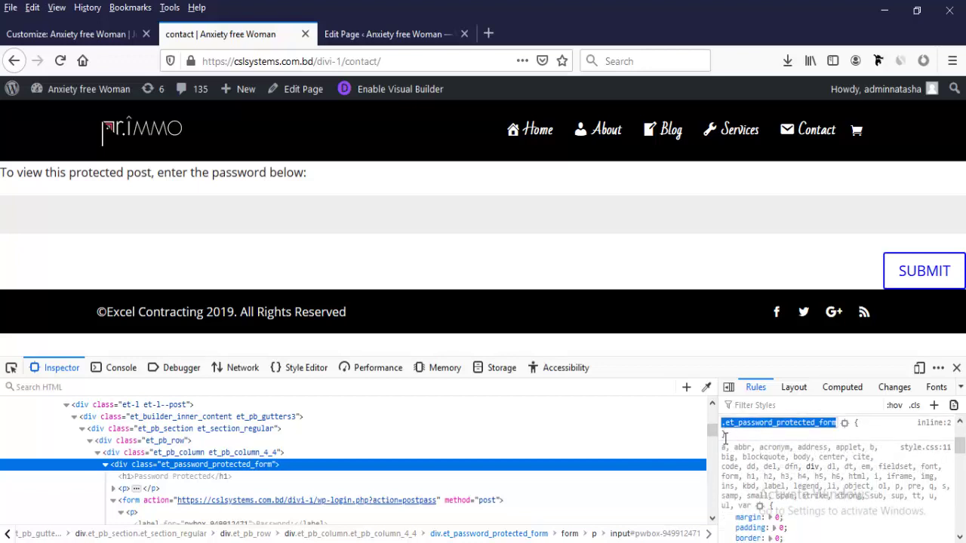
key(Return)
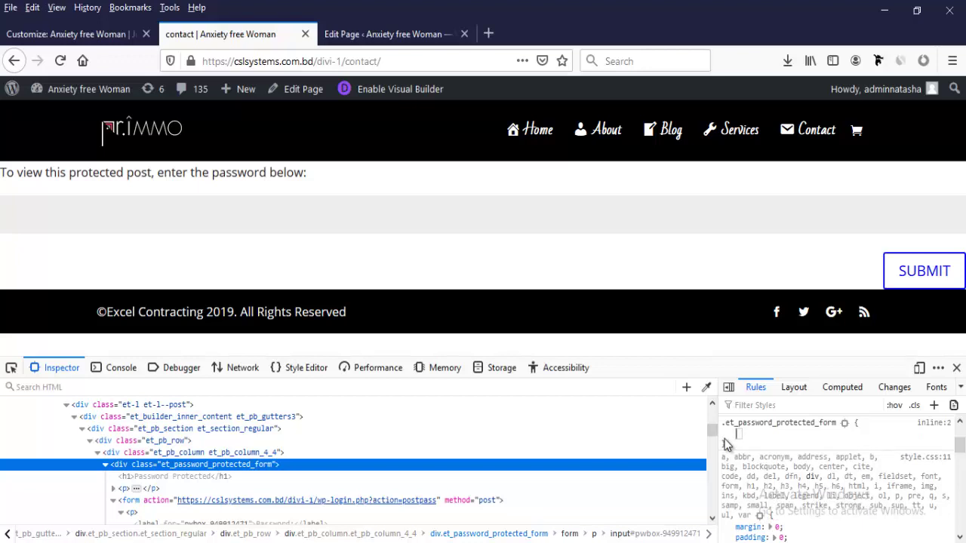
text(pa)
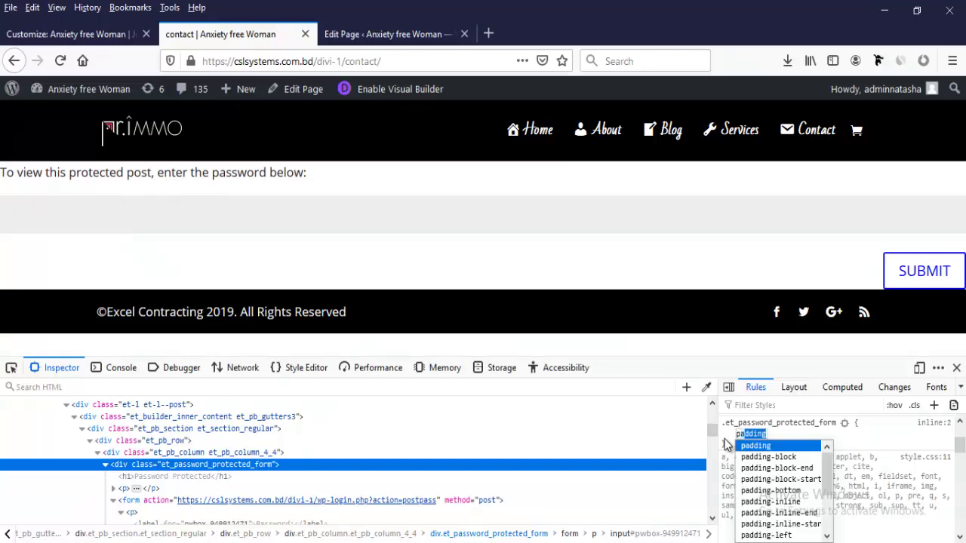
text(dd)
key(Return)
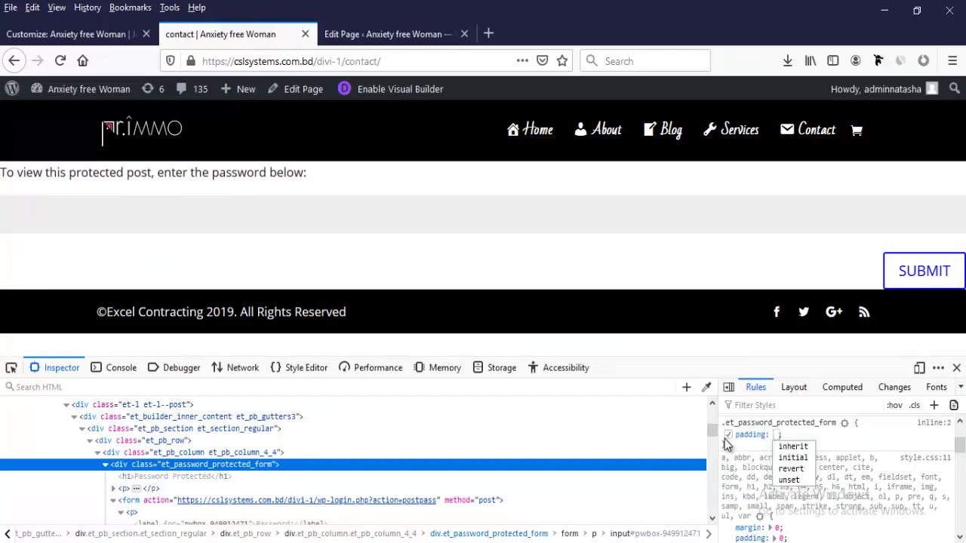
text(100p)
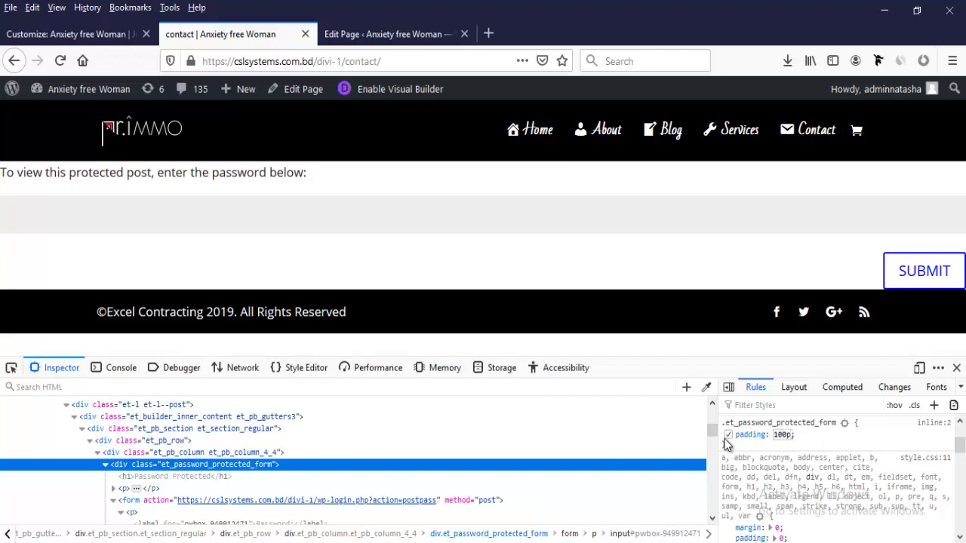
text(x)
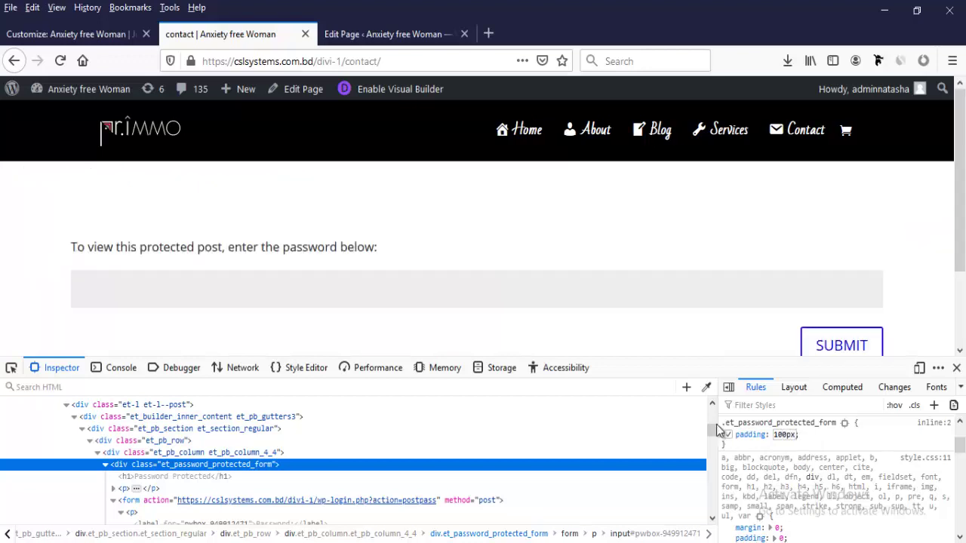
scroll(730, 234, down, 2)
scroll(734, 234, up, 1)
scroll(736, 243, up, 1)
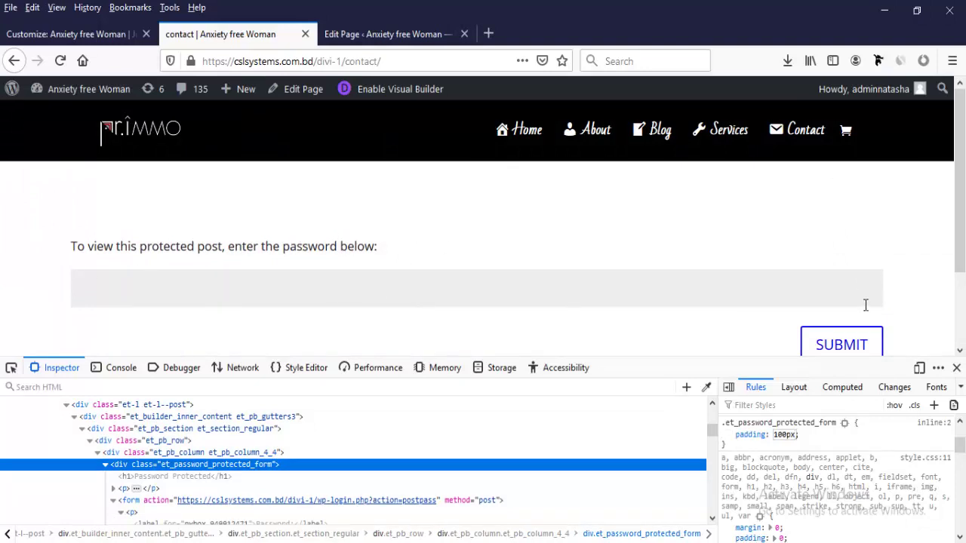
scroll(866, 306, down, 2)
scroll(845, 332, up, 2)
Commit the 100px padding and add max-width: 600px to the wrapper rule
key(Return)
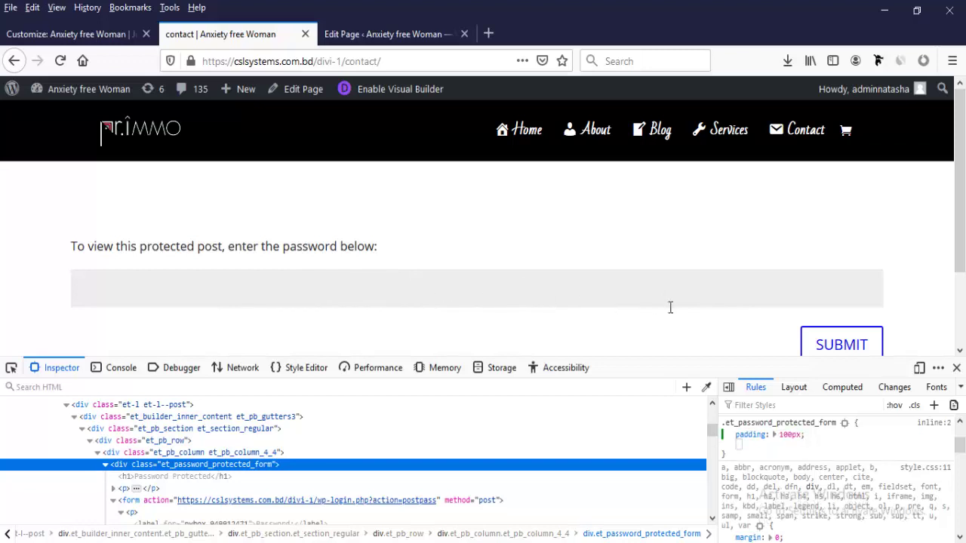
text(max-)
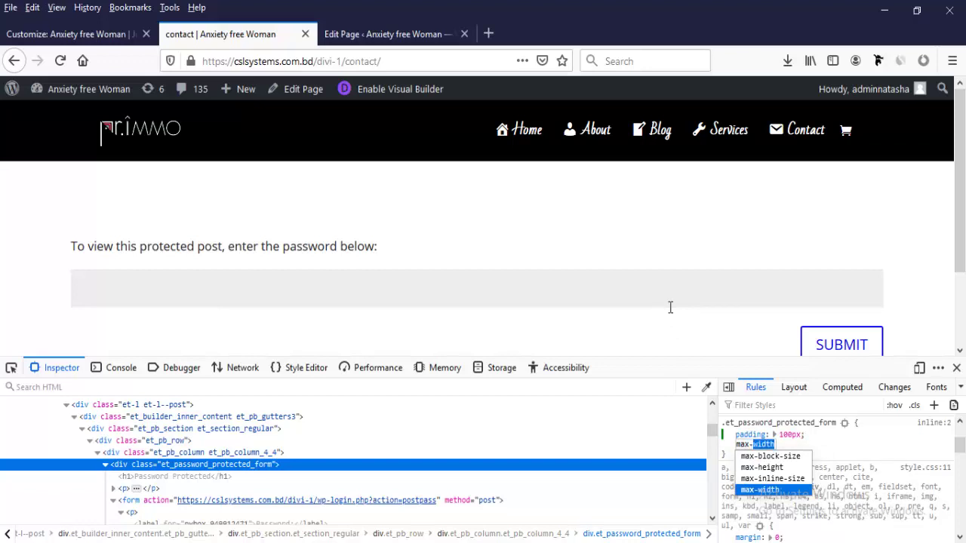
key(Return)
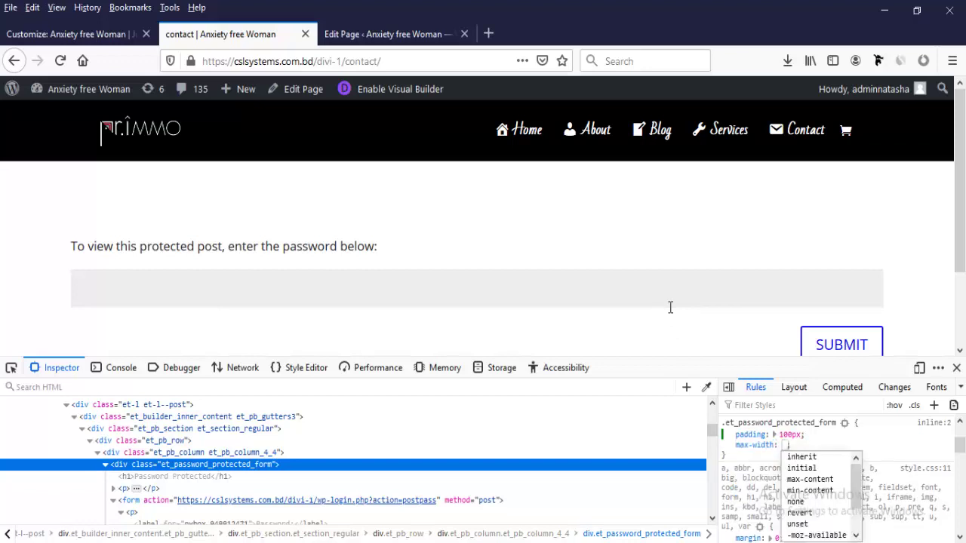
text(600)
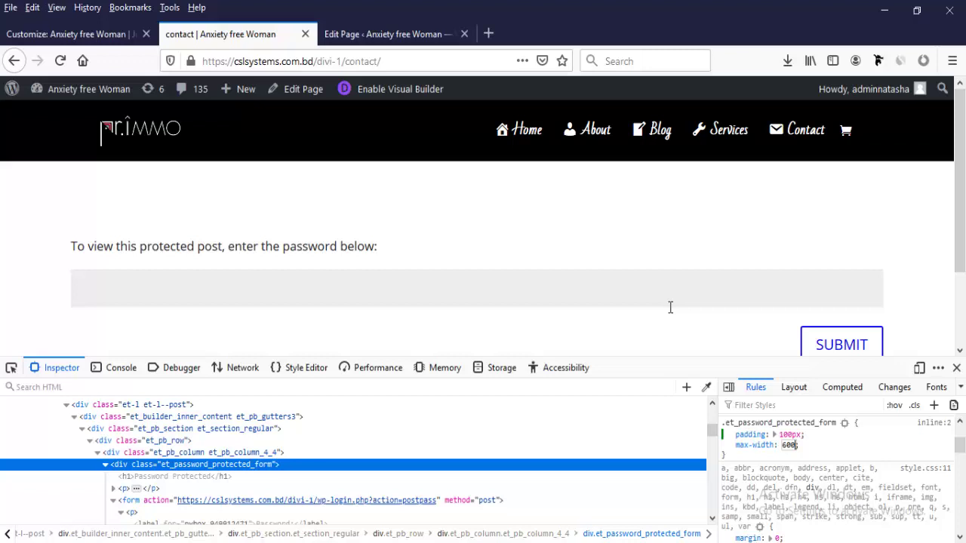
text(px)
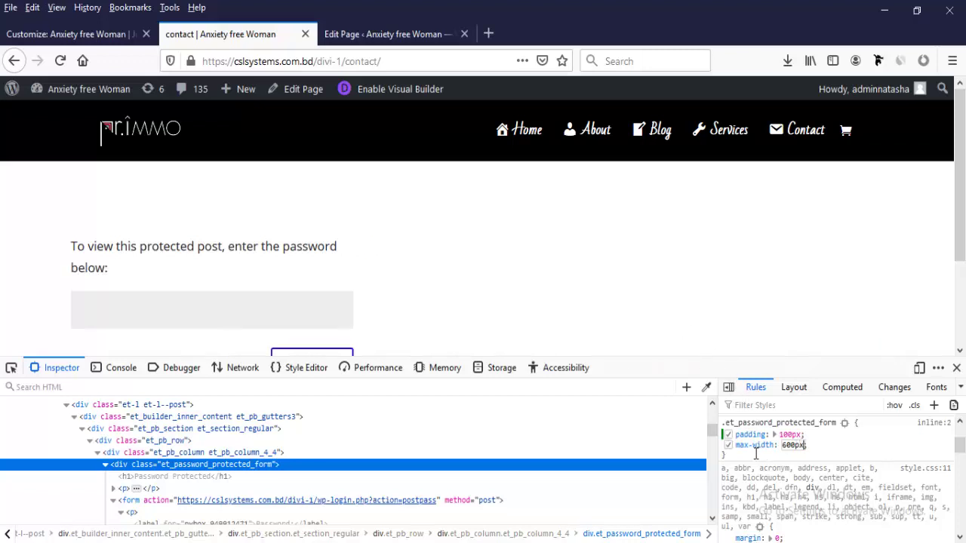
scroll(333, 295, down, 2)
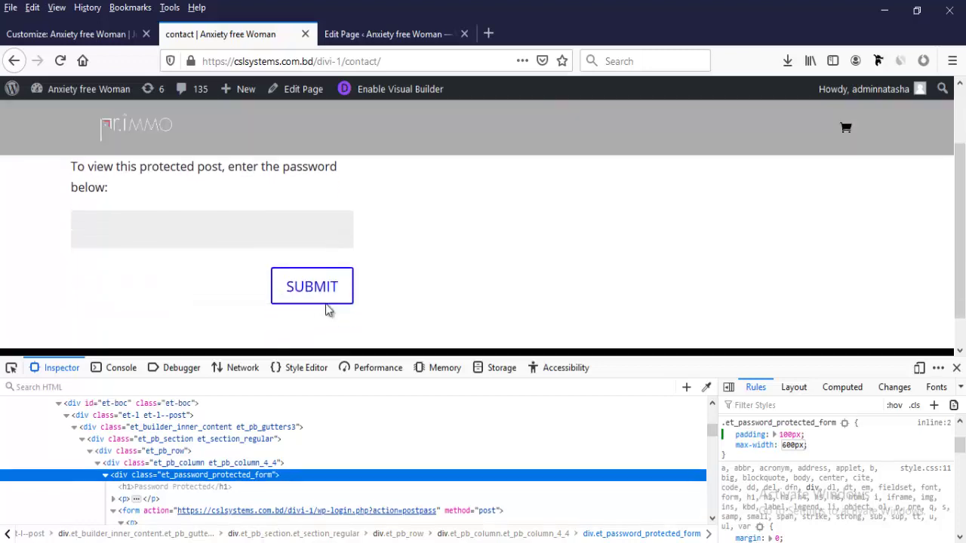
scroll(324, 294, up, 2)
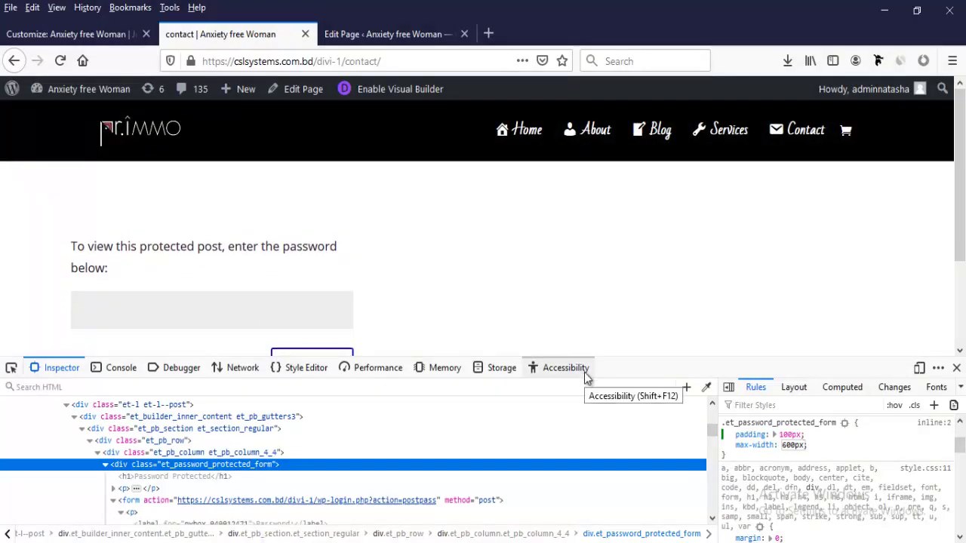
Add margin: auto to the wrapper rule and check the centred form on the page
key(Return)
text(margin)
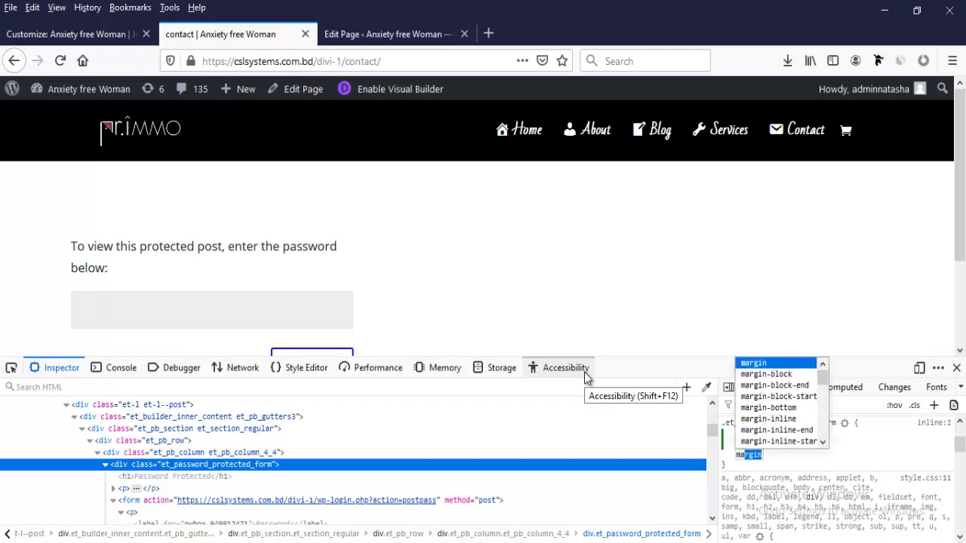
key(Return)
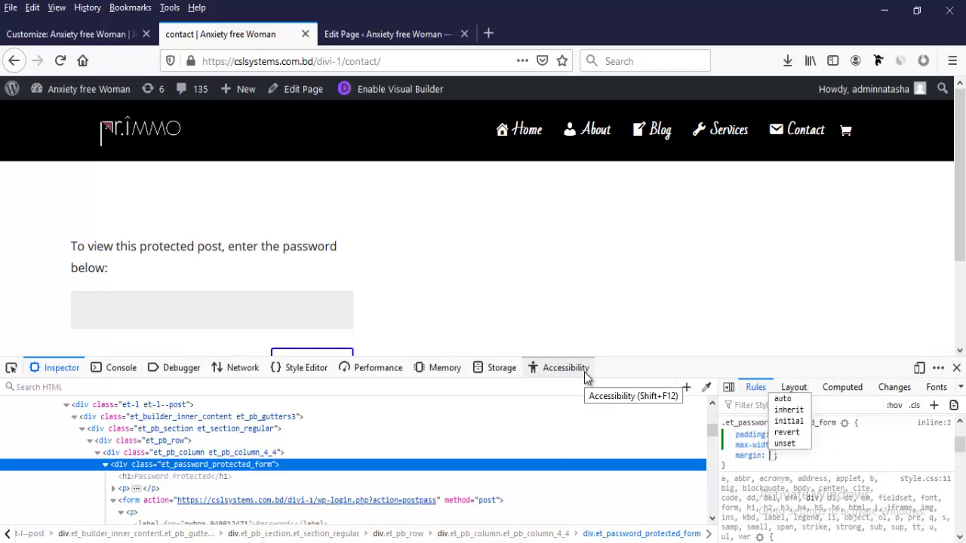
text(auto)
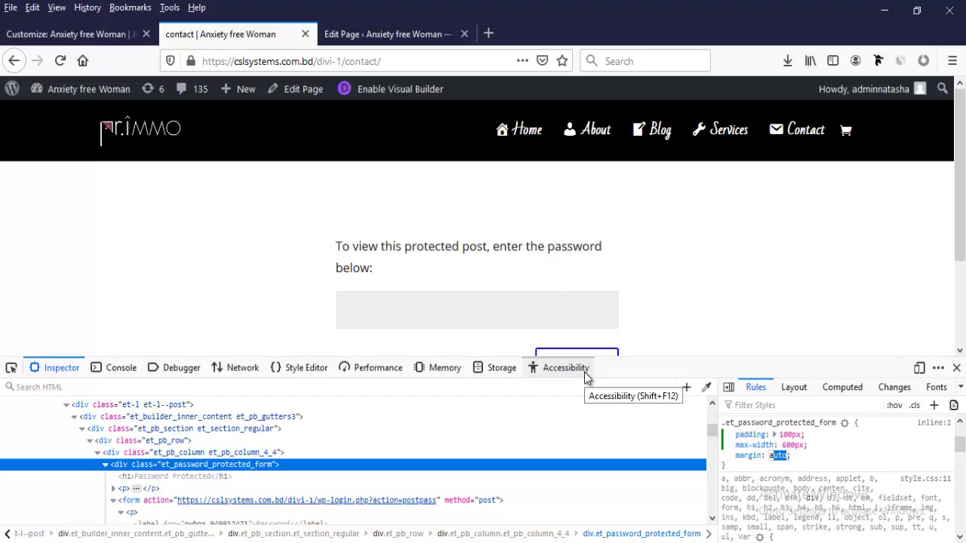
scroll(534, 298, down, 1)
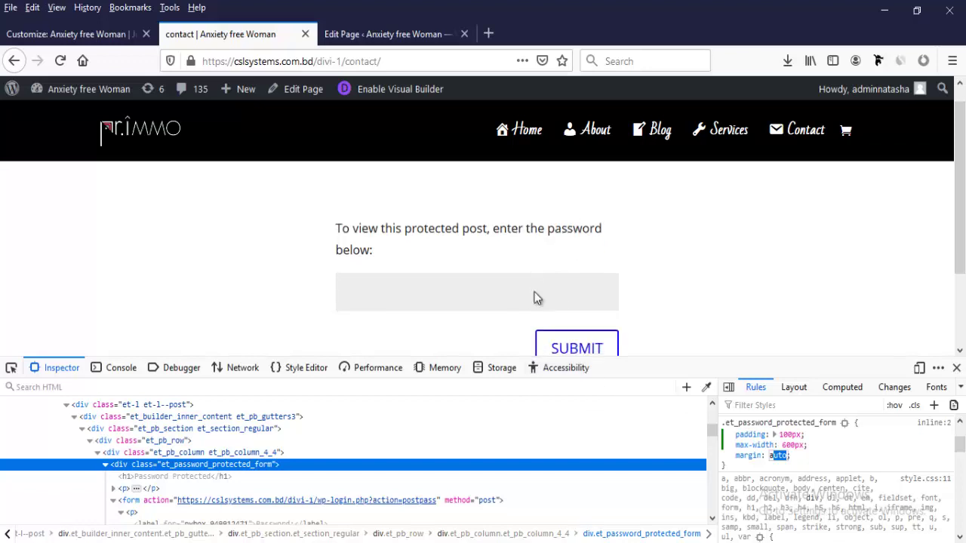
scroll(468, 302, down, 2)
scroll(441, 302, up, 2)
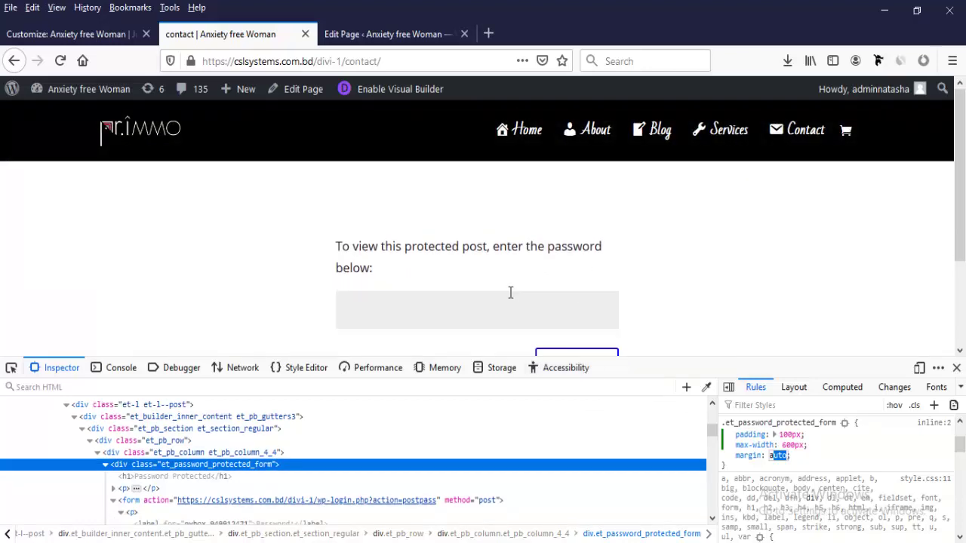
scroll(566, 295, down, 1)
scroll(566, 295, down, 1)
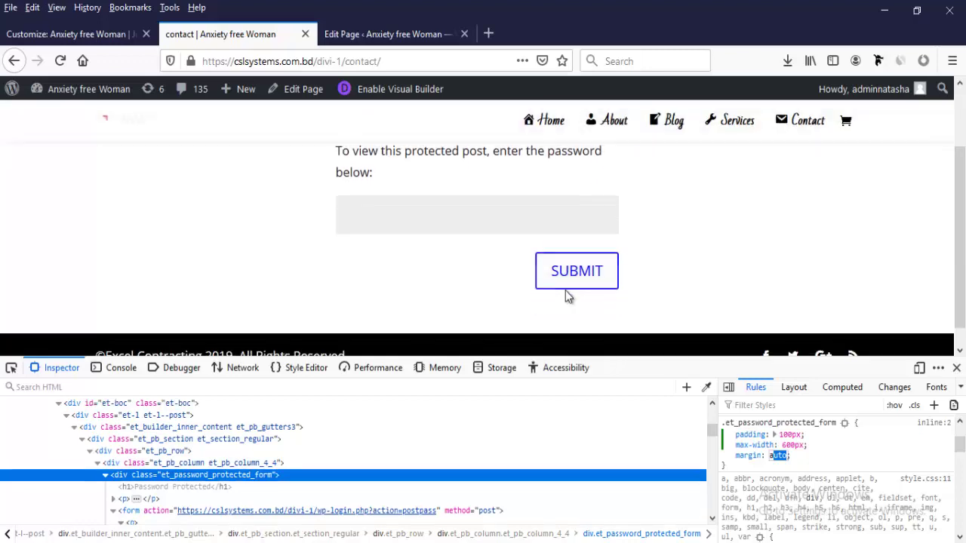
scroll(566, 295, up, 1)
scroll(566, 296, up, 1)
scroll(567, 296, down, 2)
scroll(567, 297, up, 2)
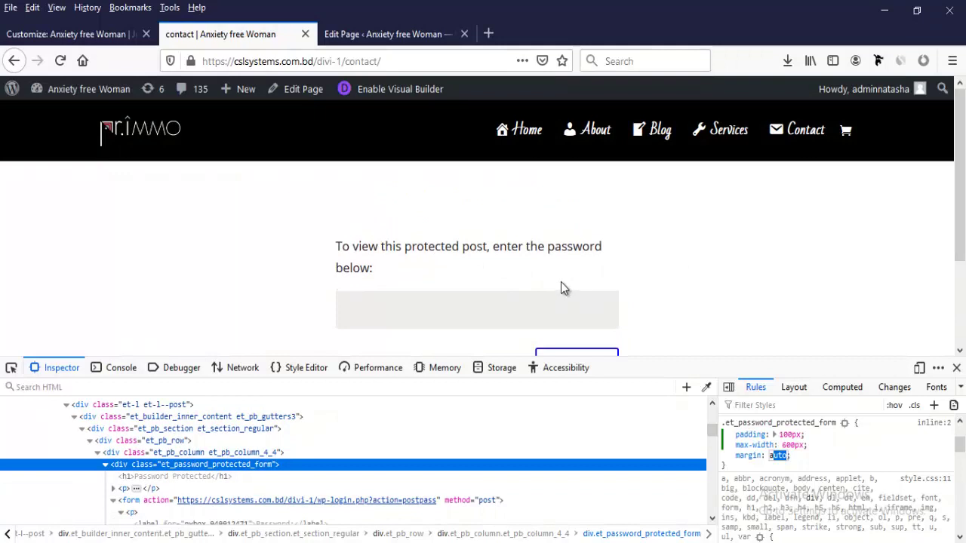
scroll(561, 287, down, 2)
scroll(564, 289, up, 2)
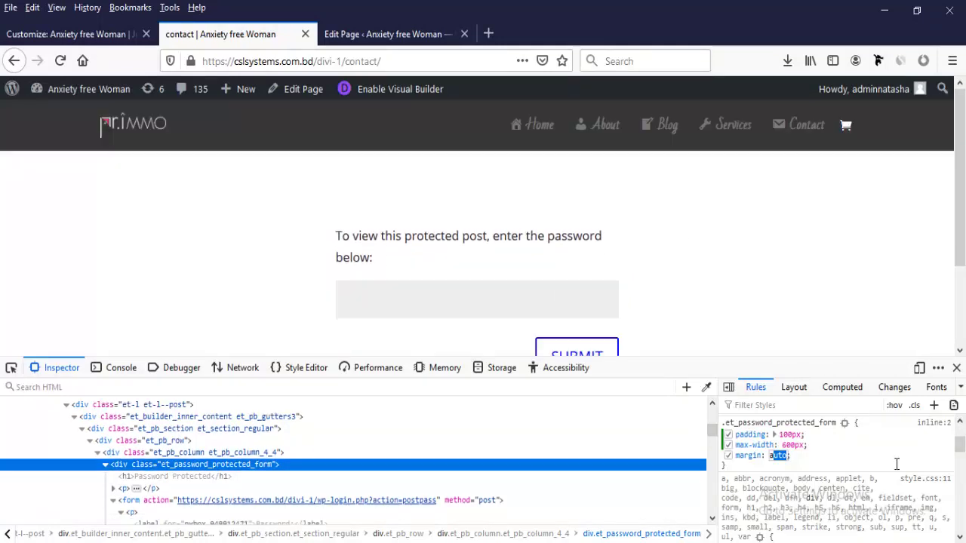
click(881, 456)
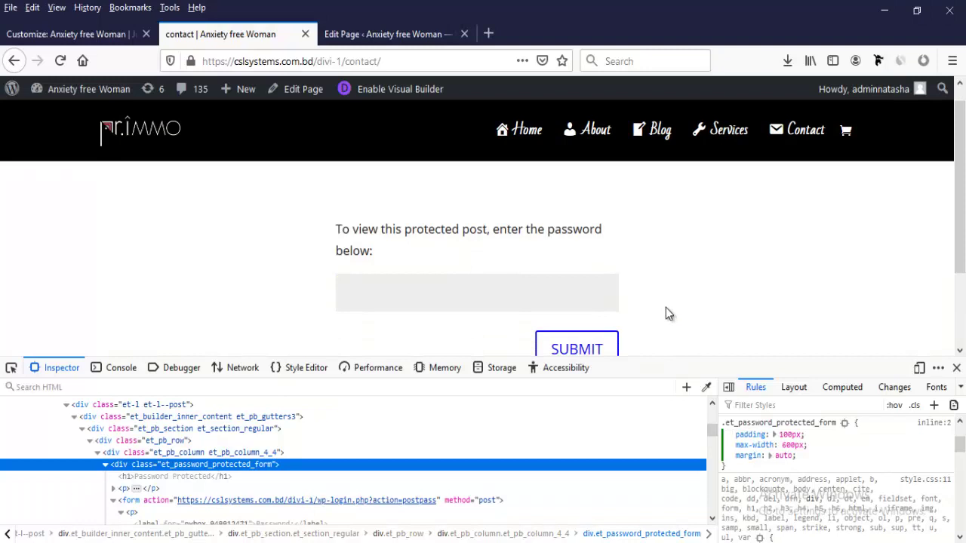
Inspect the SUBMIT button and copy the password form container's class name
scroll(666, 307, down, 2)
scroll(606, 307, up, 2)
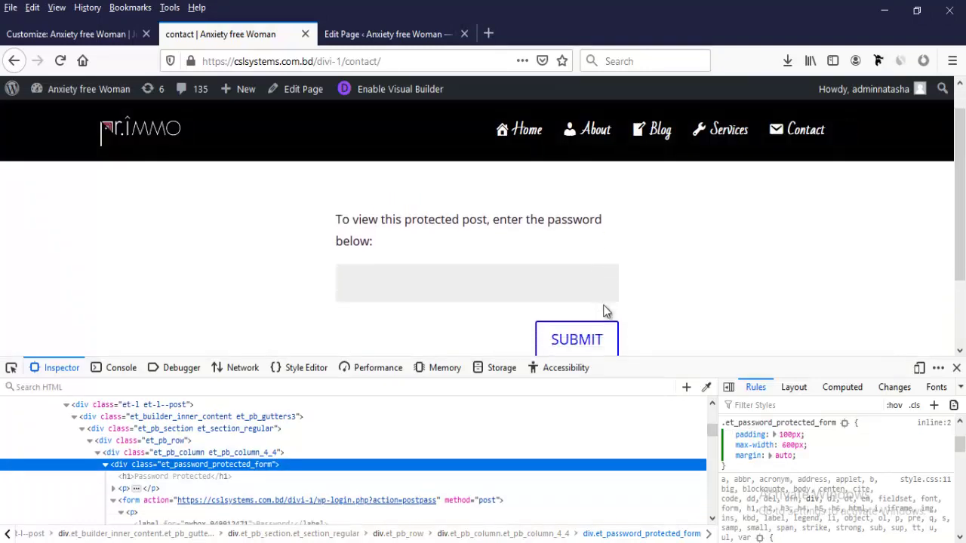
scroll(596, 304, down, 2)
right_click(583, 279)
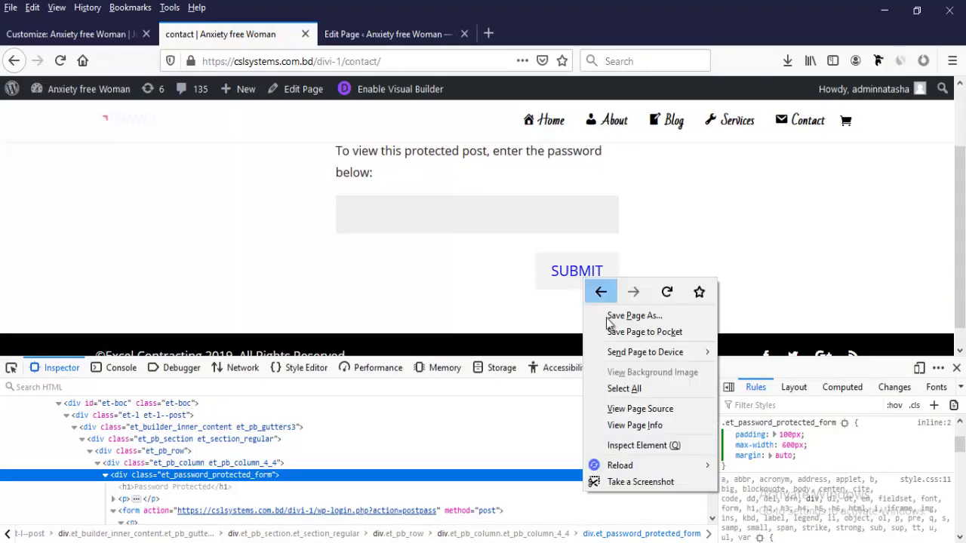
click(638, 445)
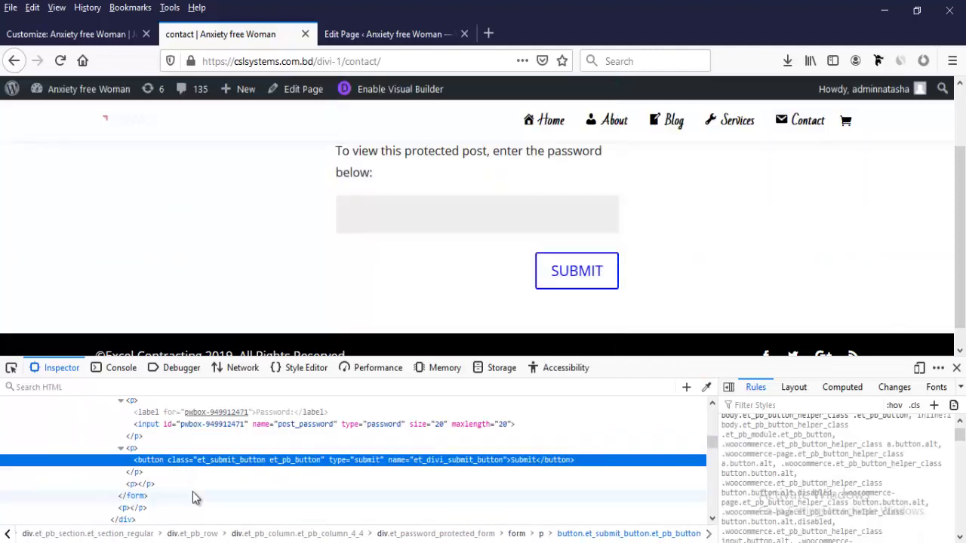
scroll(195, 494, up, 2)
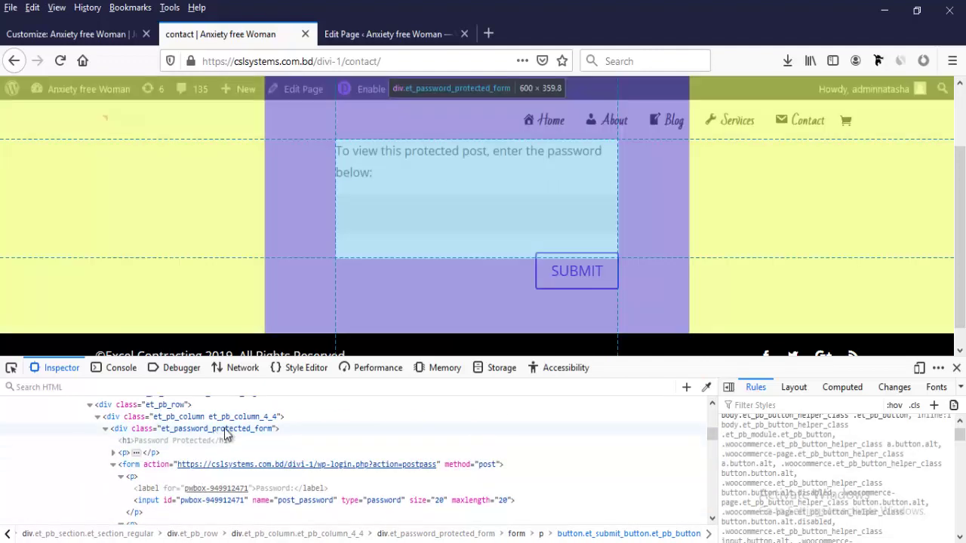
double_click(224, 429)
key(ctrl+c)
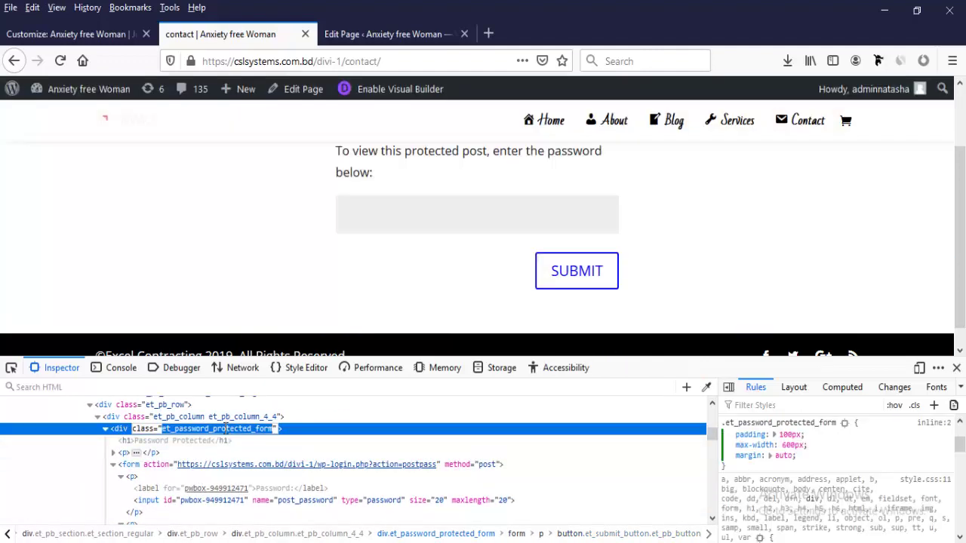
scroll(227, 459, down, 2)
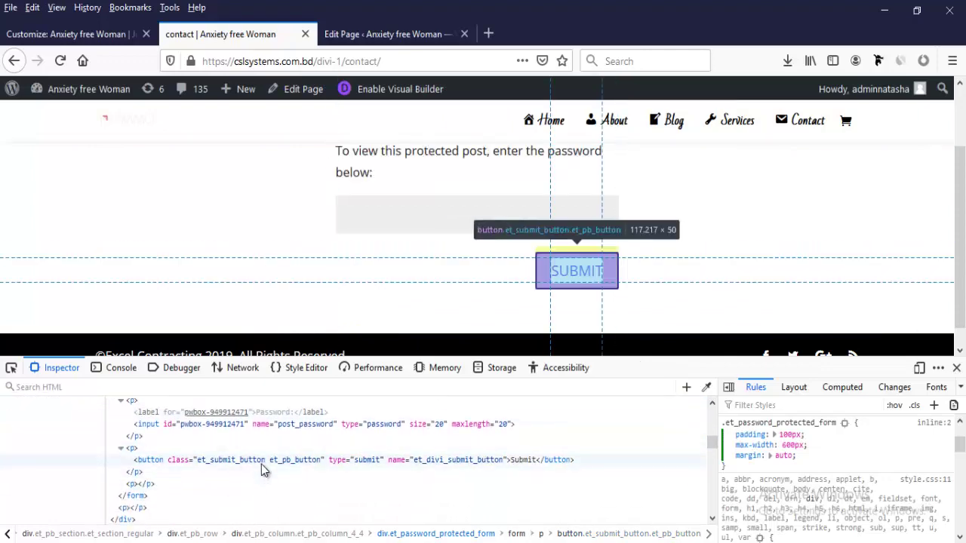
click(261, 462)
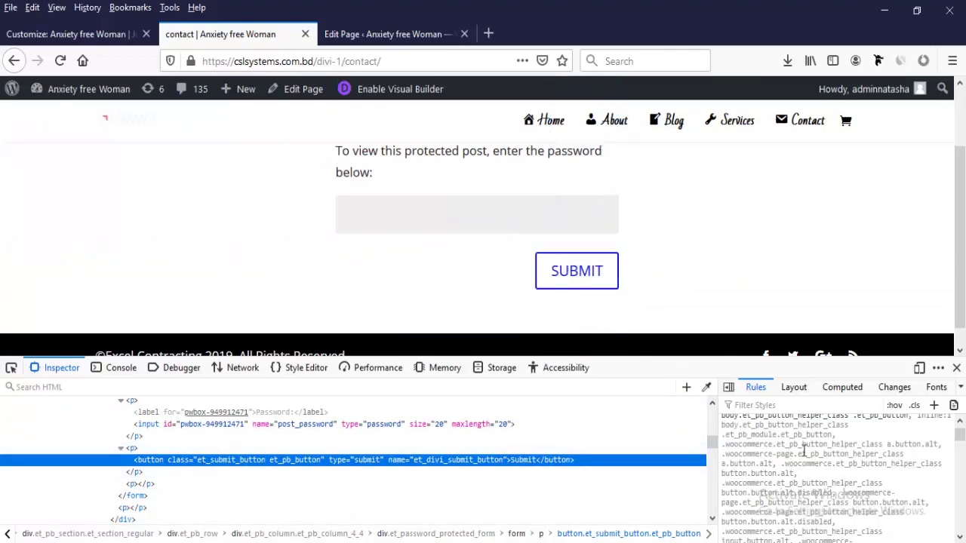
scroll(814, 453, up, 3)
Add a new rule with selector .et_password_protected_form .et_submit_button
right_click(815, 440)
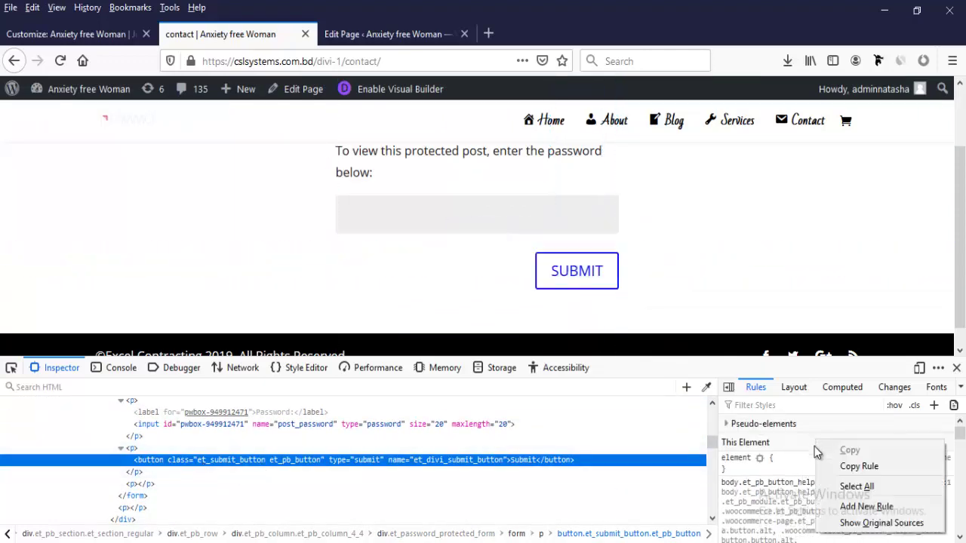
click(830, 506)
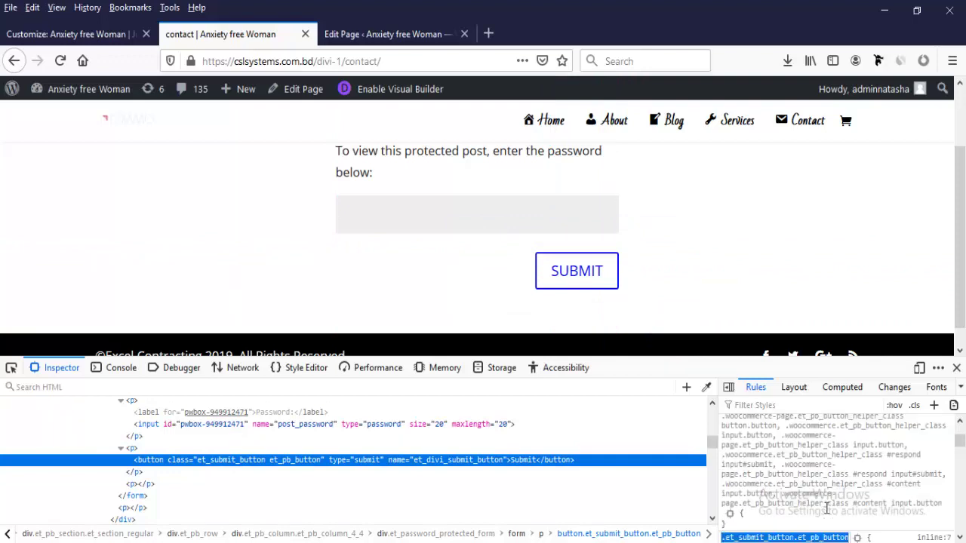
scroll(826, 508, down, 2)
click(794, 469)
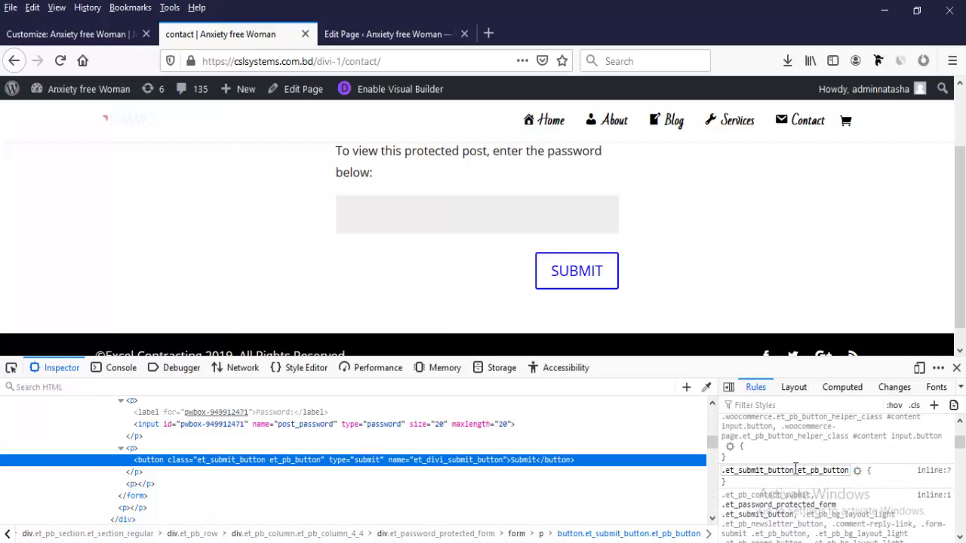
drag(794, 474, 867, 471)
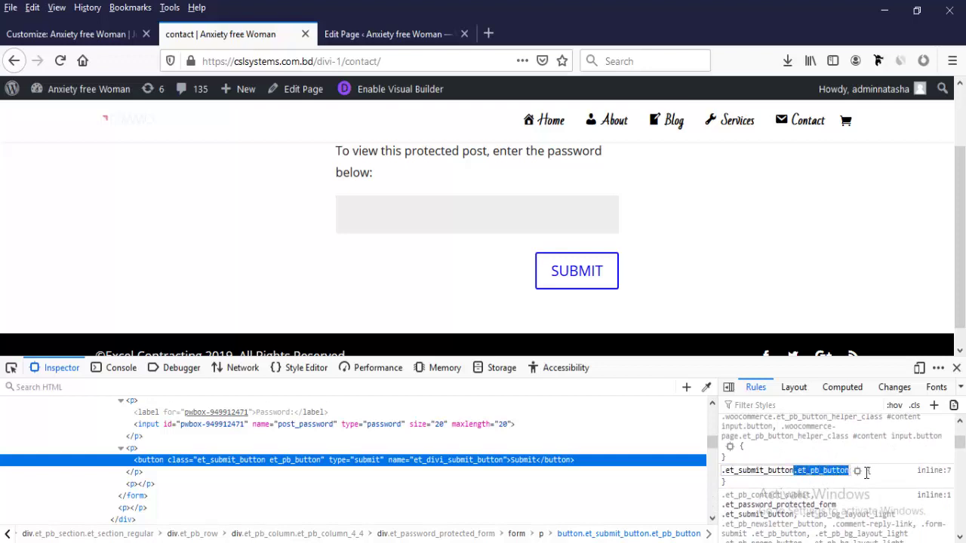
key(BackSpace)
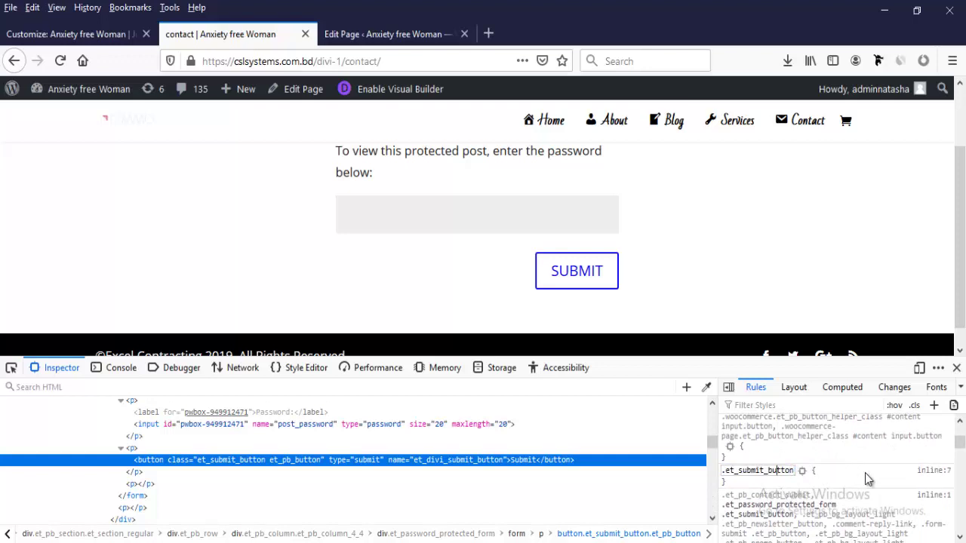
key(ctrl+v)
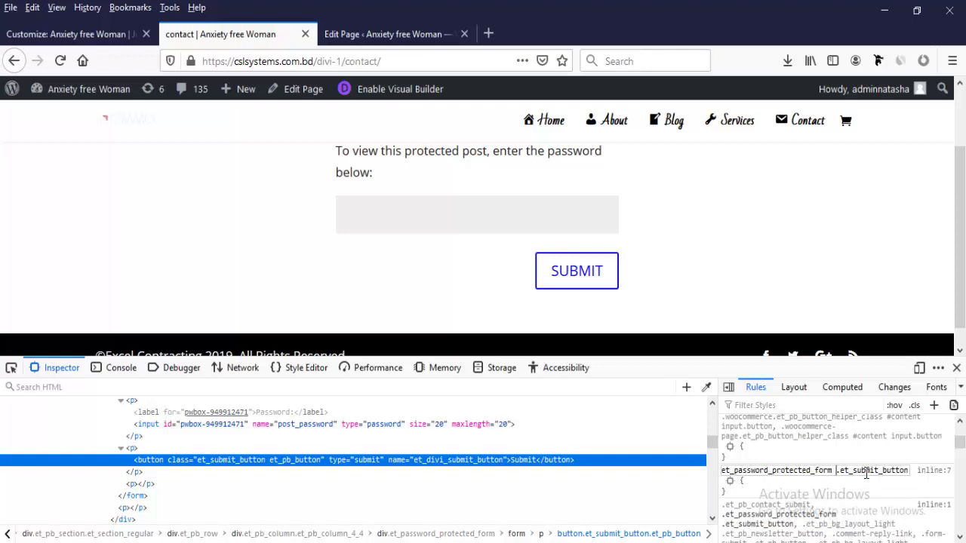
Set background: black in the .et_password_protected_form .et_submit_button rule
key(Return)
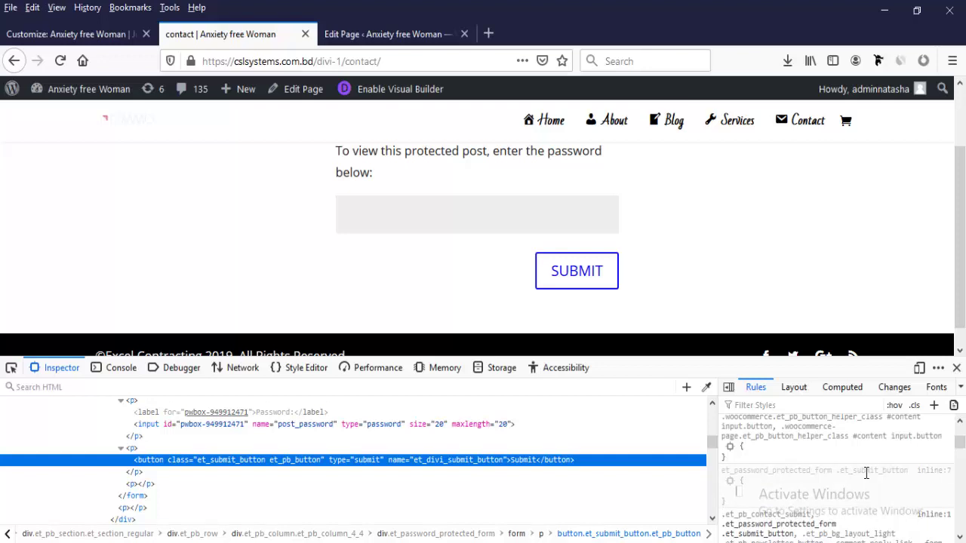
text(background)
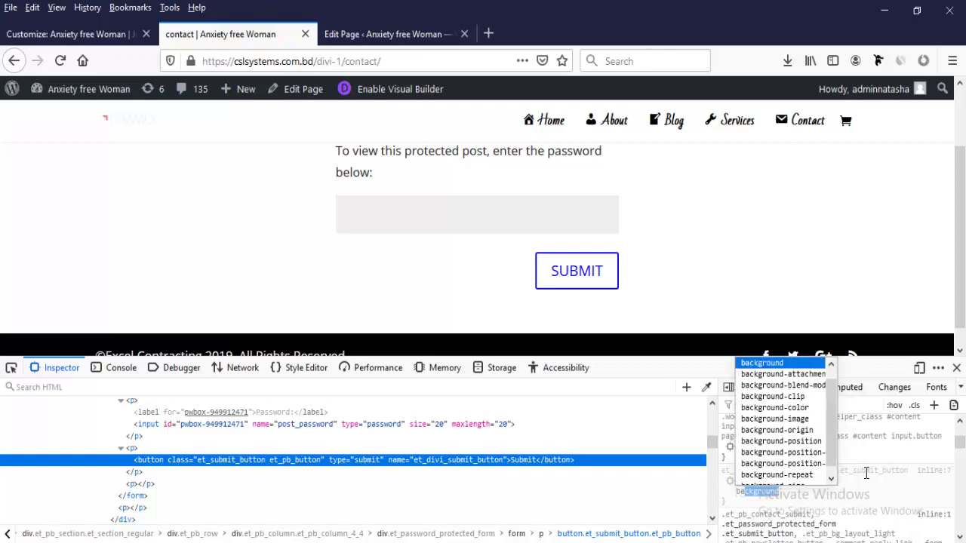
key(Return)
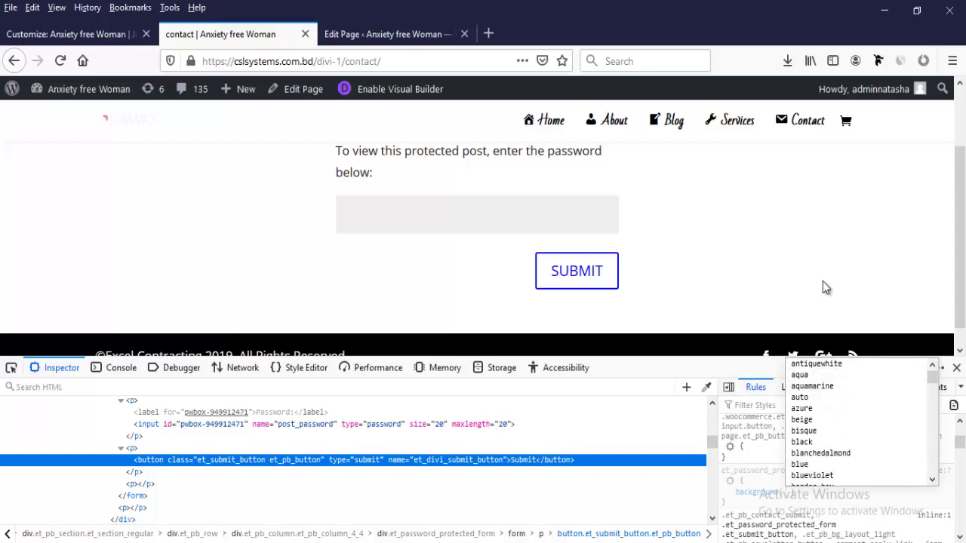
scroll(823, 281, up, 2)
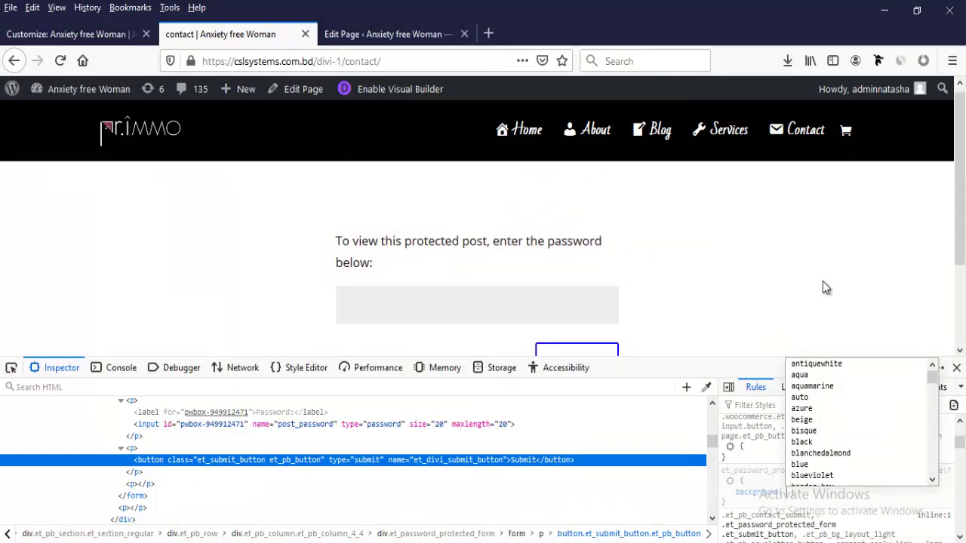
scroll(823, 282, down, 2)
scroll(823, 282, down, 1)
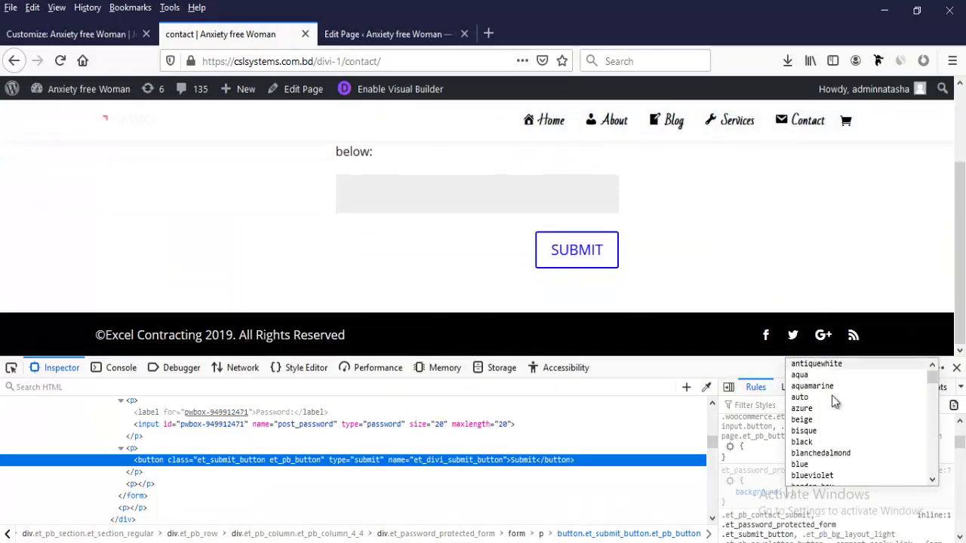
key(Escape)
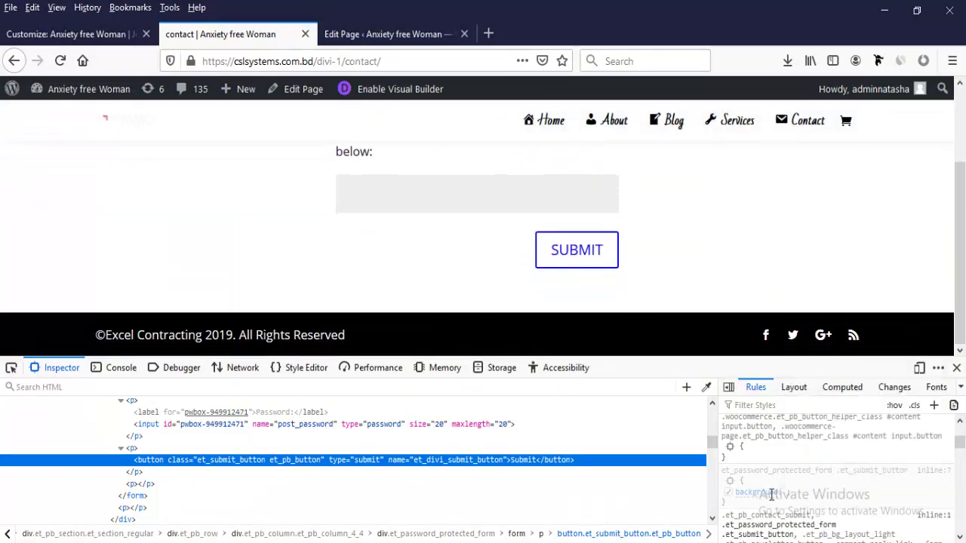
click(771, 494)
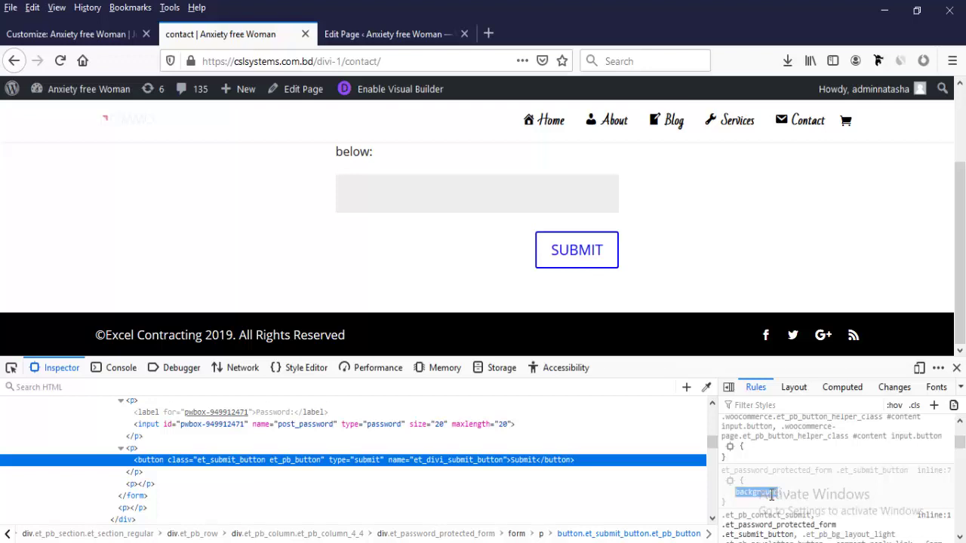
key(Tab)
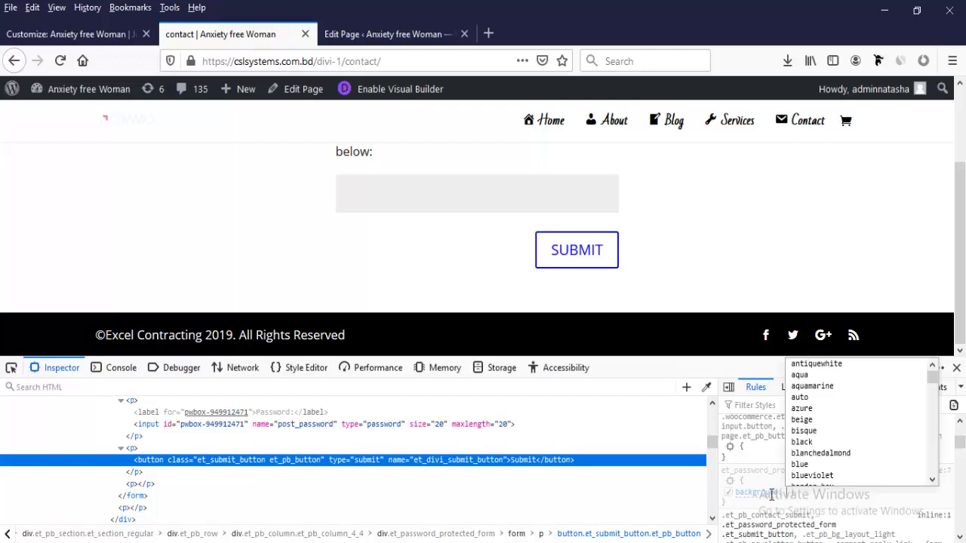
text(bottom)
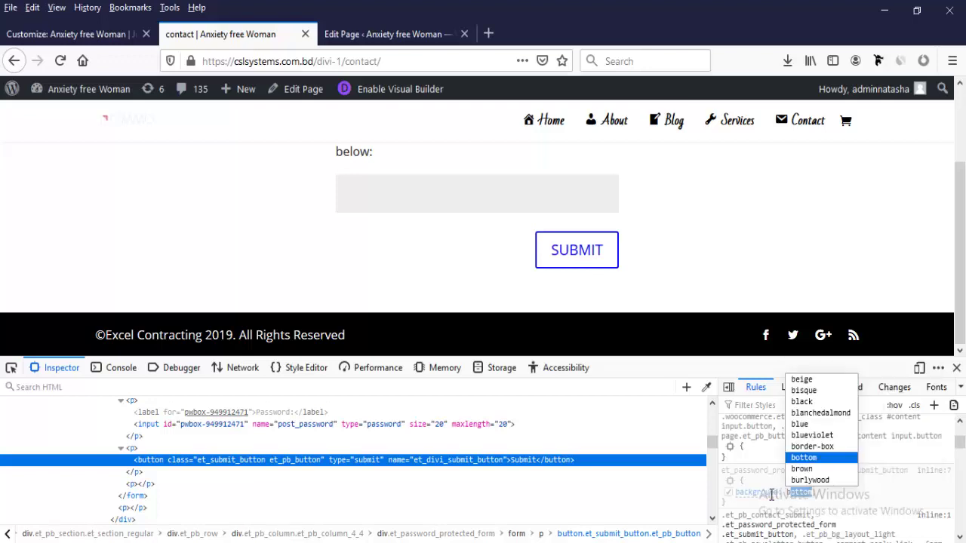
text(a)
text(l)
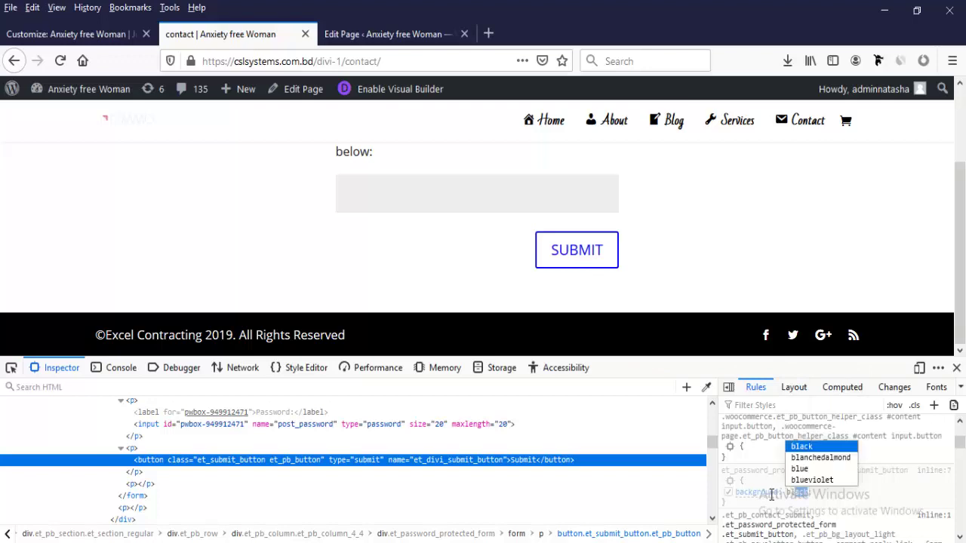
text(a)
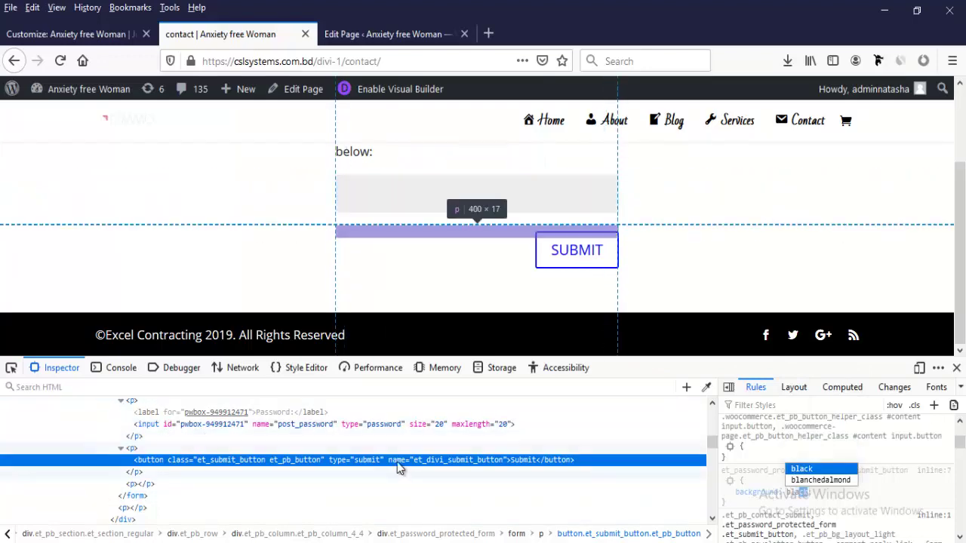
key(Return)
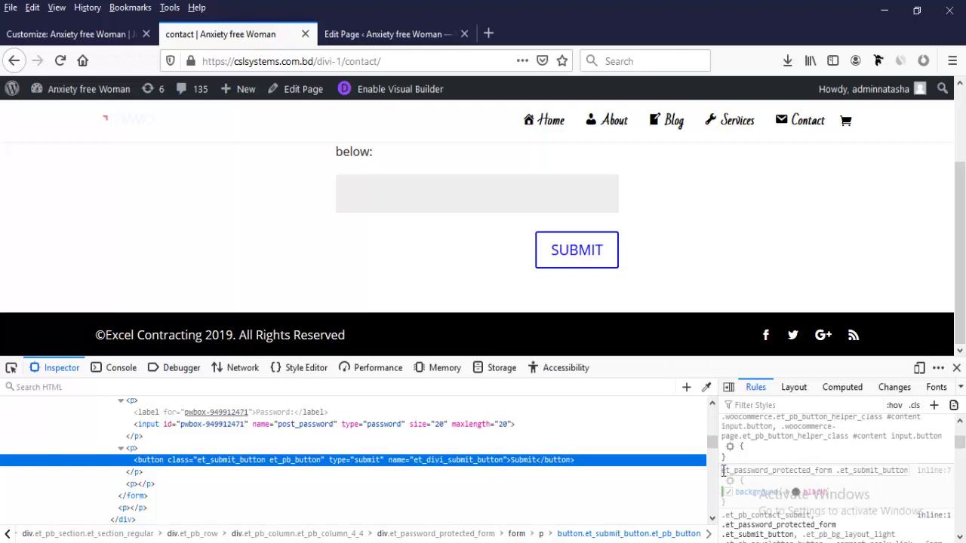
click(723, 471)
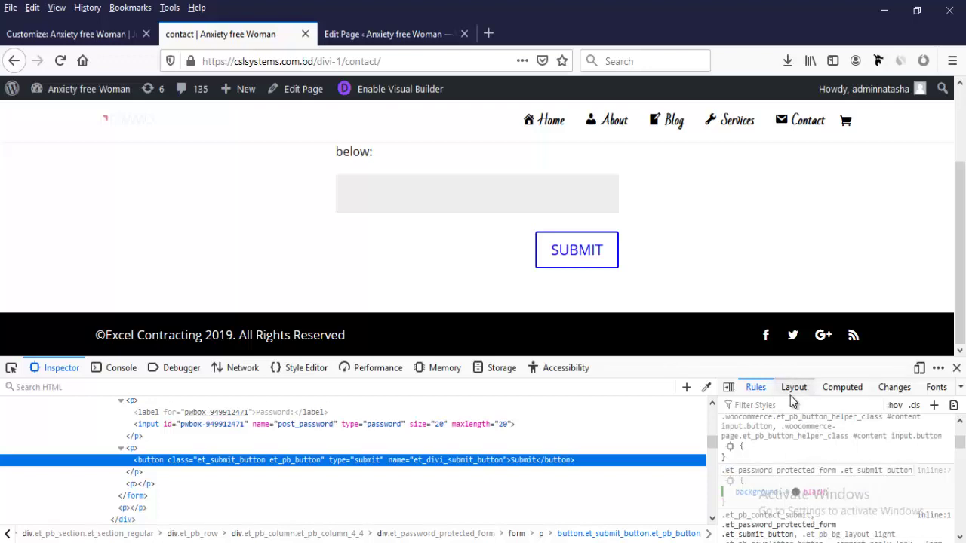
key(Return)
Add border-color: black to the Submit button rule
key(Return)
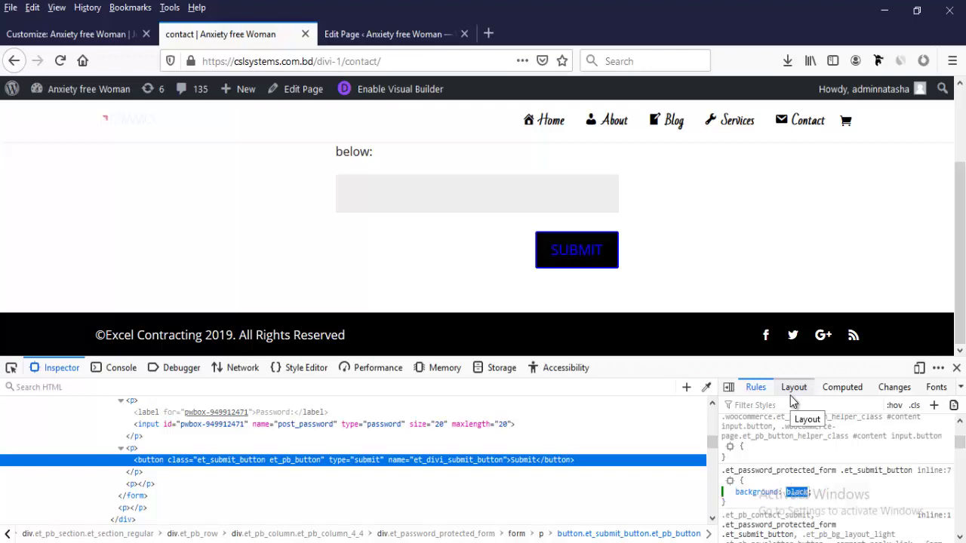
key(Return)
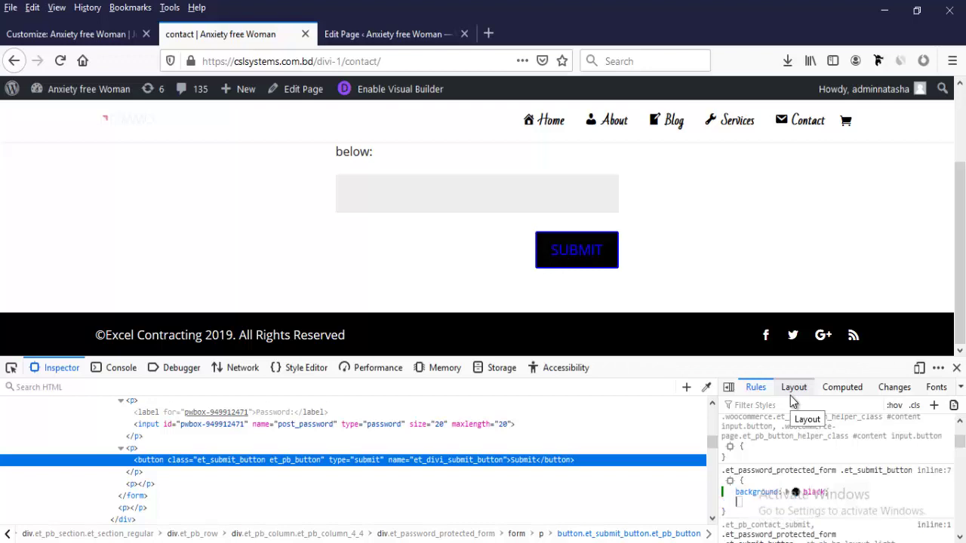
text(bo)
key(Right)
text(-co)
key(Down)
key(Return)
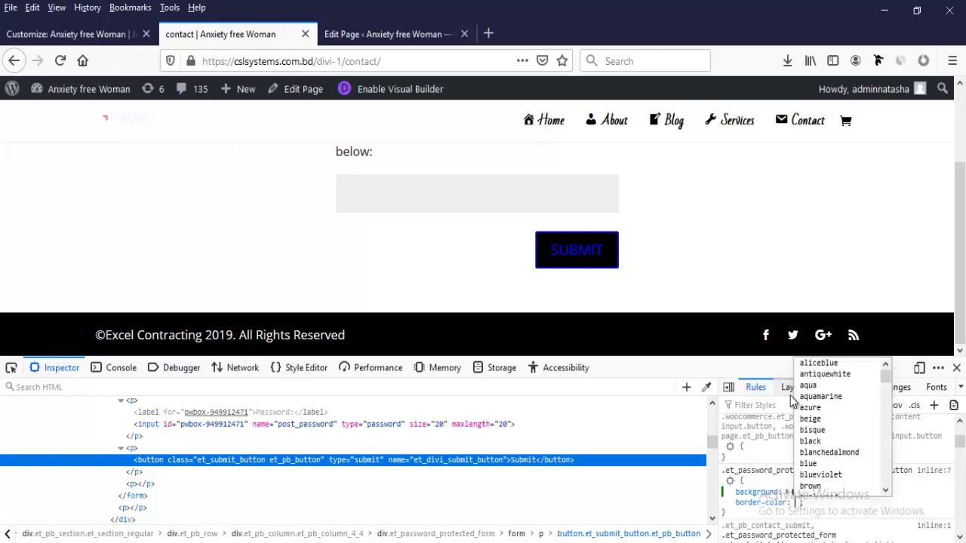
text(black)
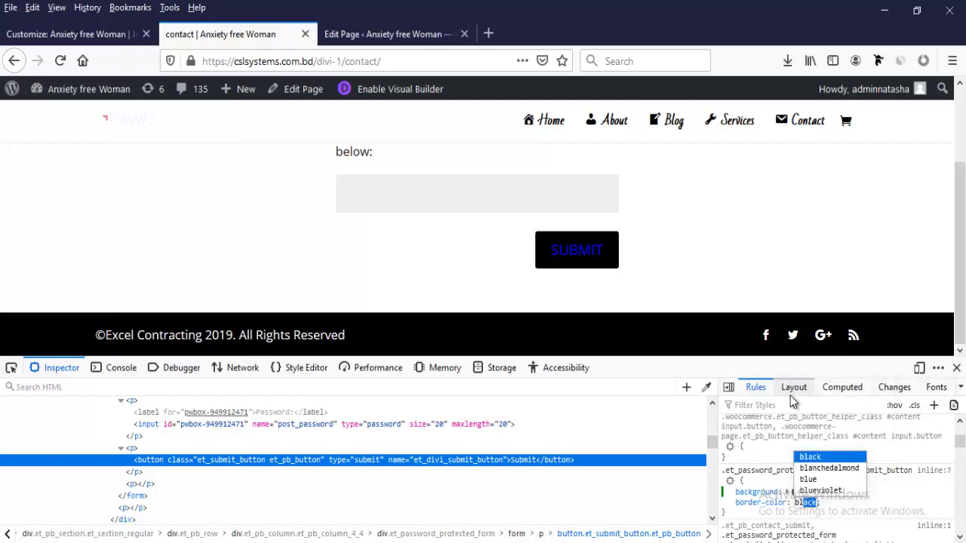
key(Return)
Add color: white to the button rule and try the SUBMIT button on the page
text(te)
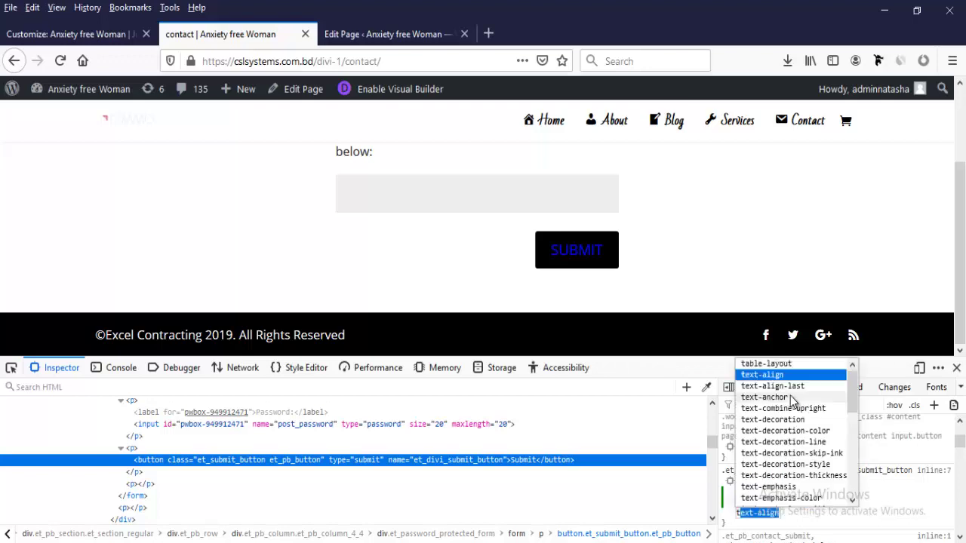
key(BackSpace)
key(BackSpace)
key(BackSpace)
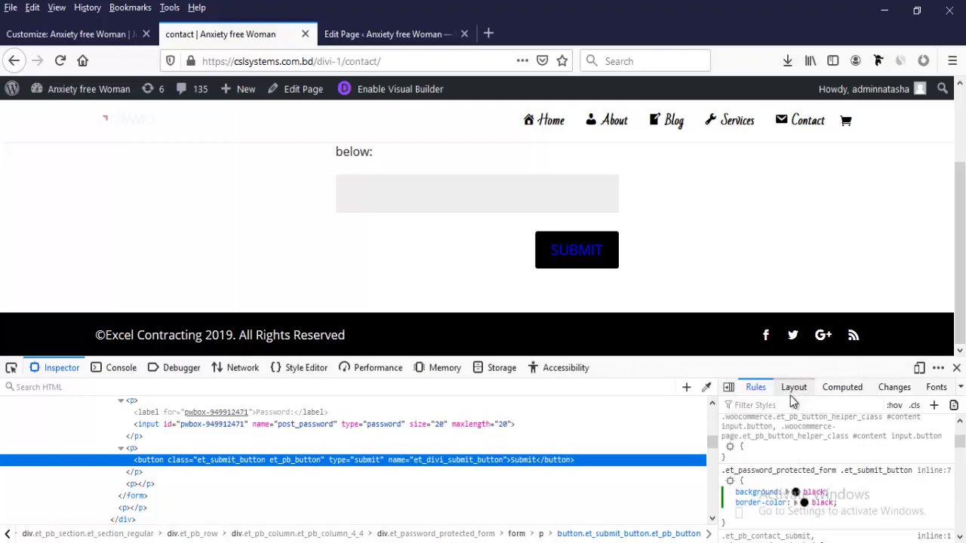
text(color)
key(Return)
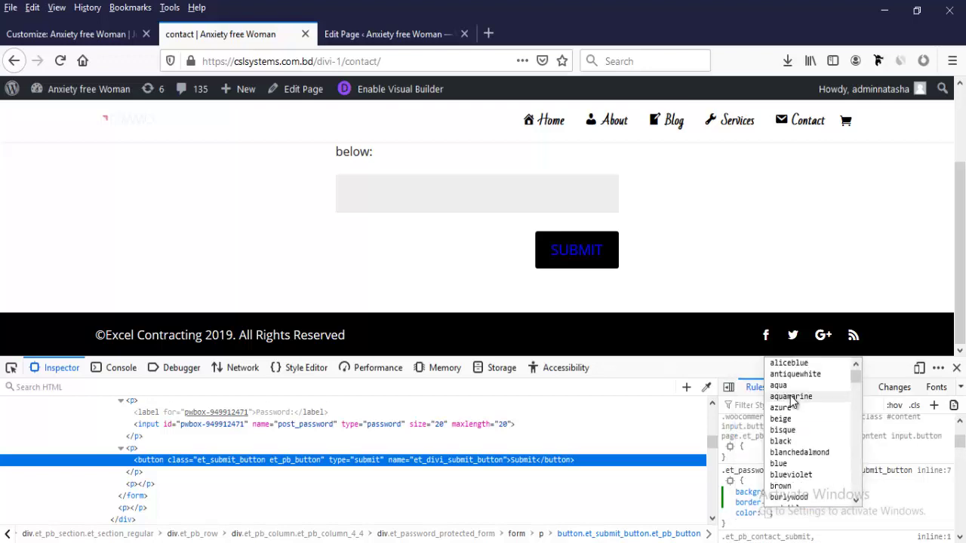
text(whi)
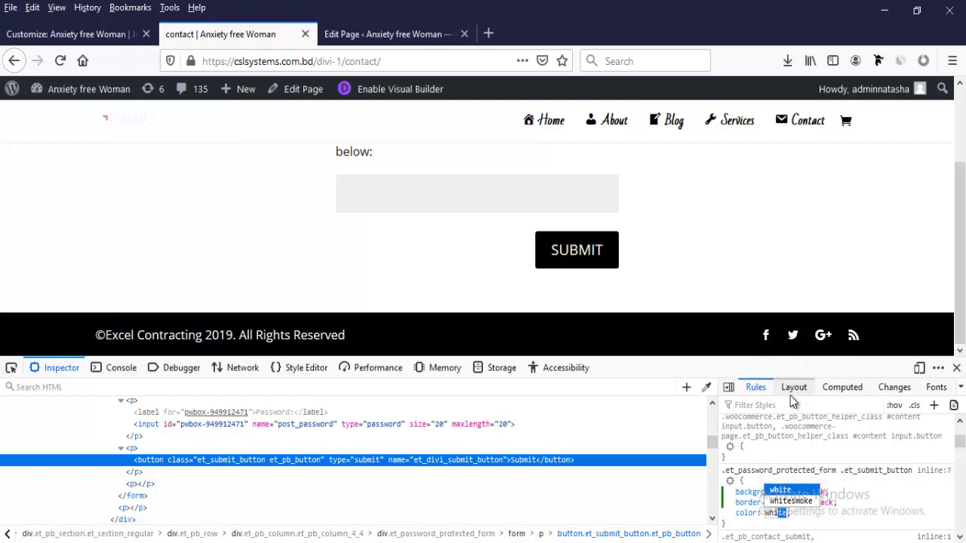
click(601, 268)
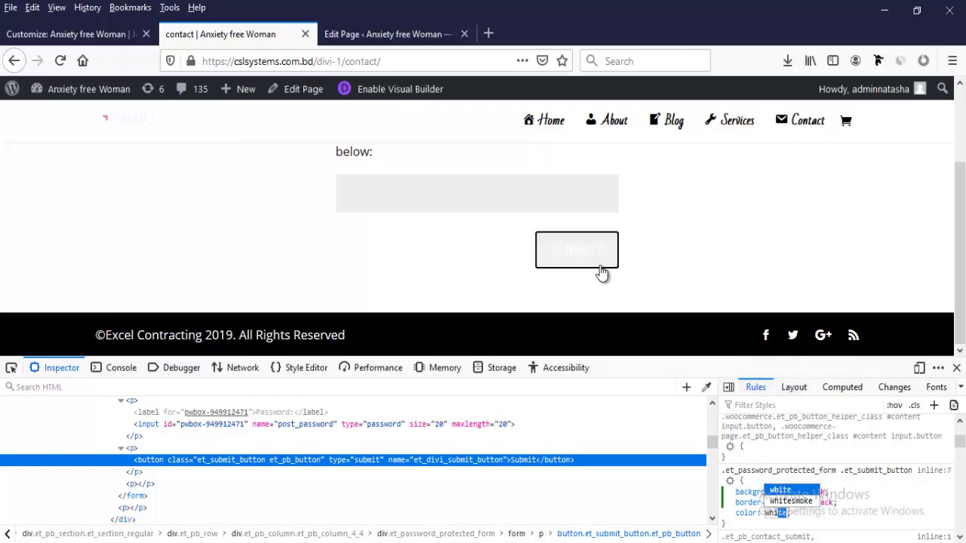
scroll(423, 293, down, 3)
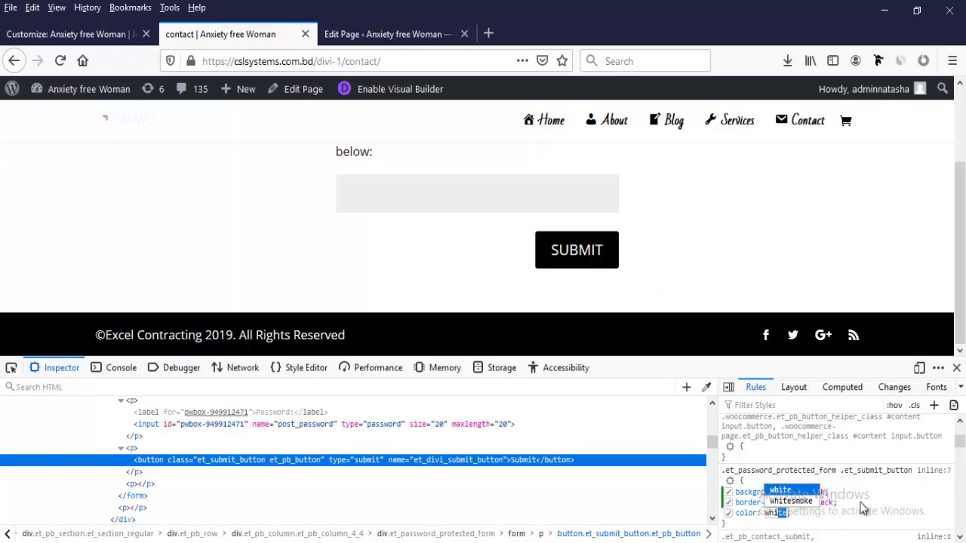
click(858, 501)
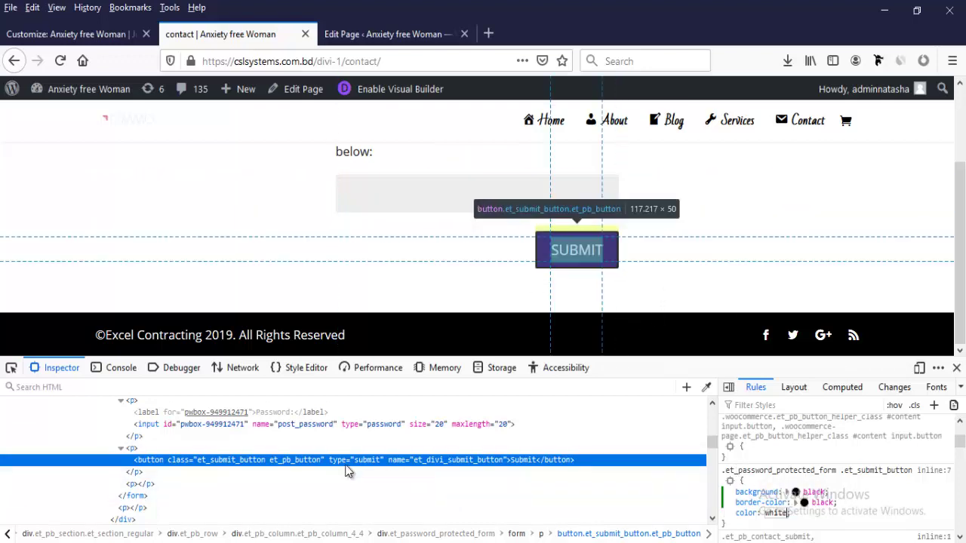
scroll(345, 470, up, 3)
scroll(269, 491, up, 3)
scroll(187, 472, down, 2)
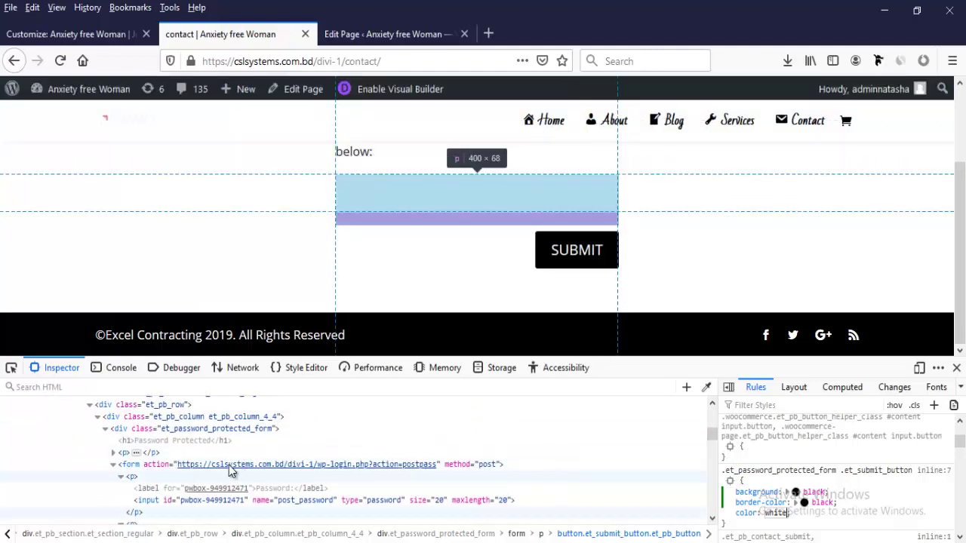
scroll(332, 498, down, 3)
scroll(338, 491, down, 1)
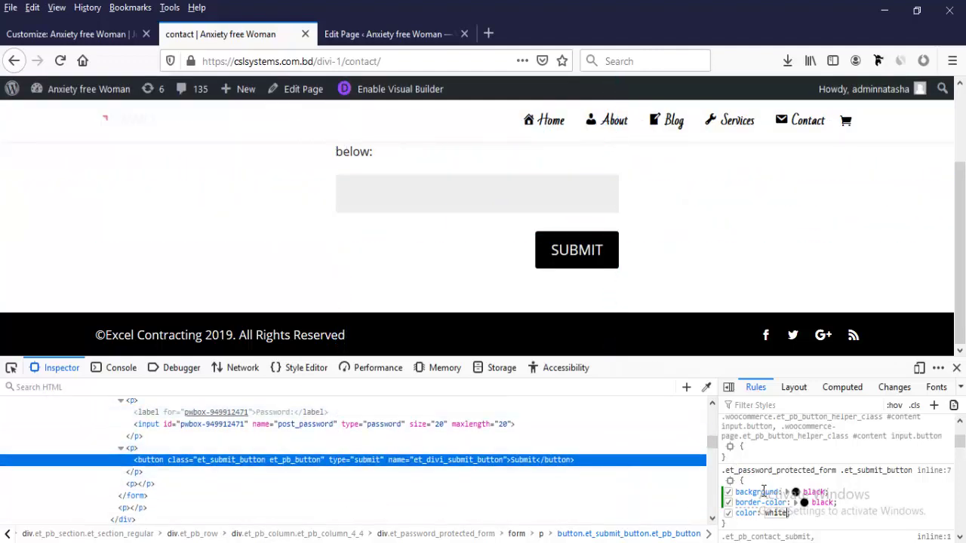
Copy the Submit button rule and paste it into the Customizer's Additional CSS
right_click(749, 472)
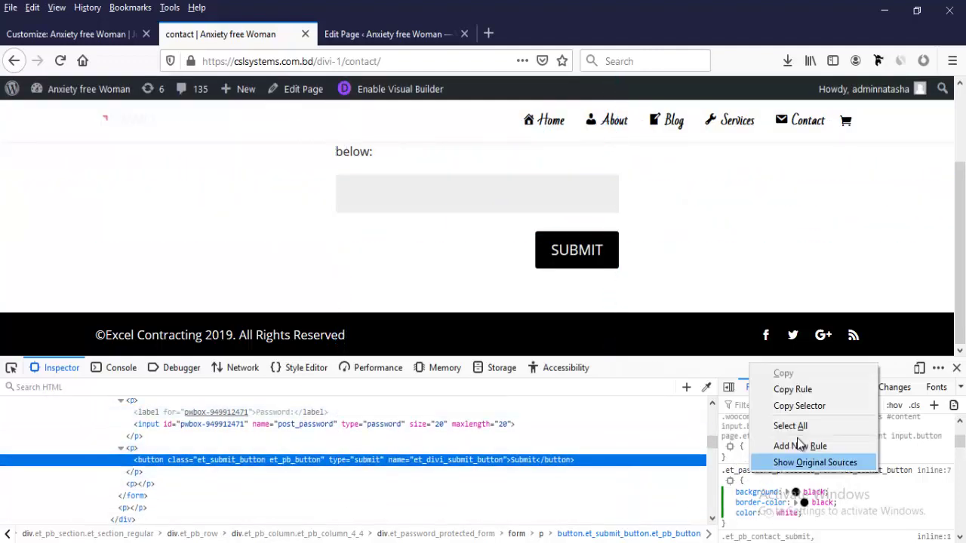
click(794, 390)
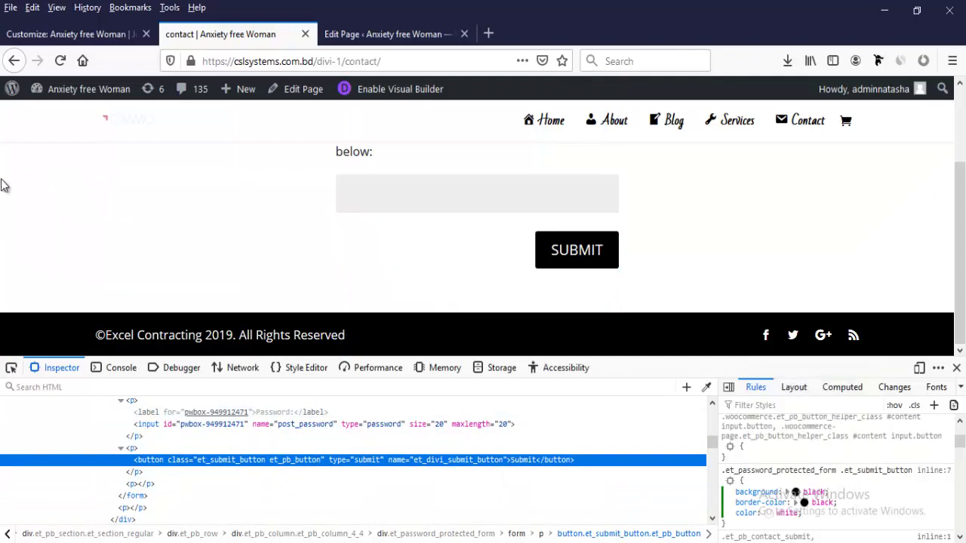
click(70, 31)
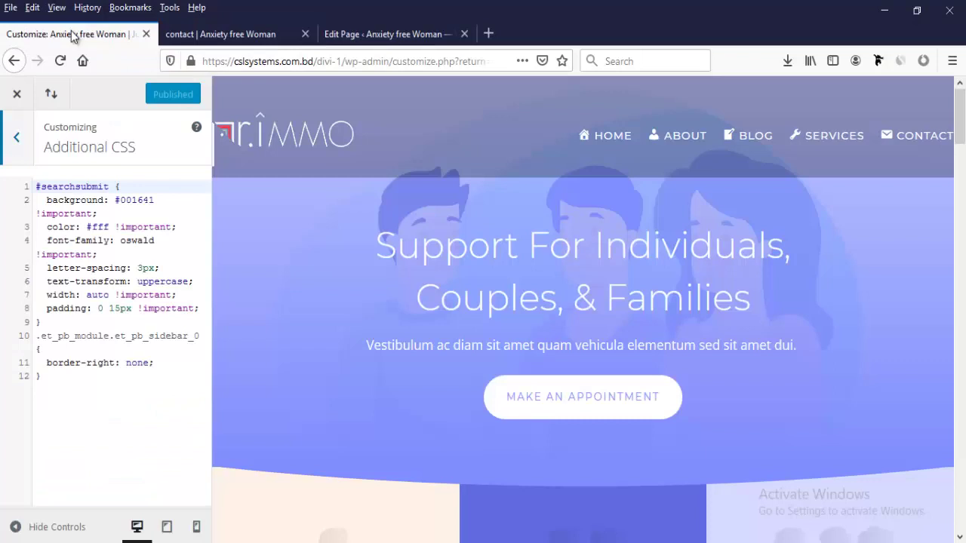
click(25, 150)
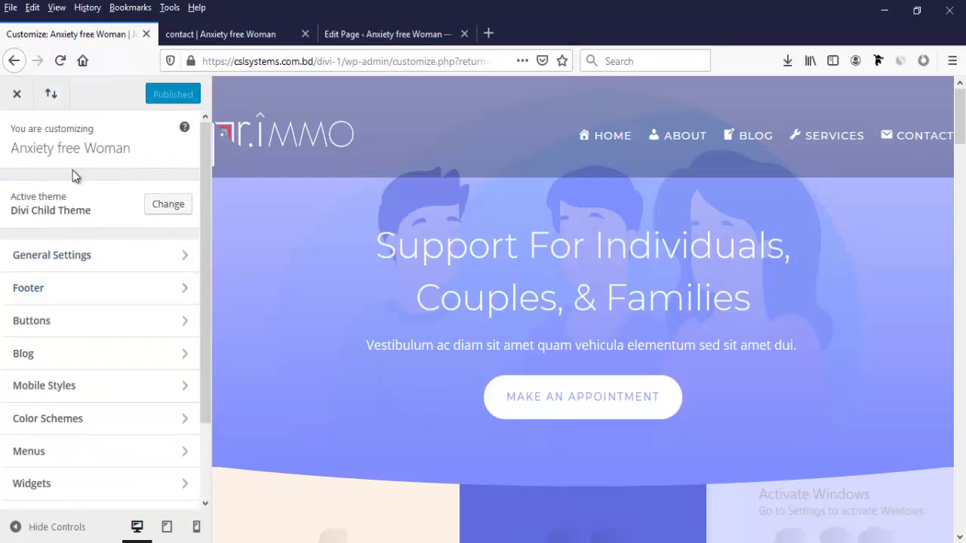
scroll(73, 295, down, 2)
click(58, 494)
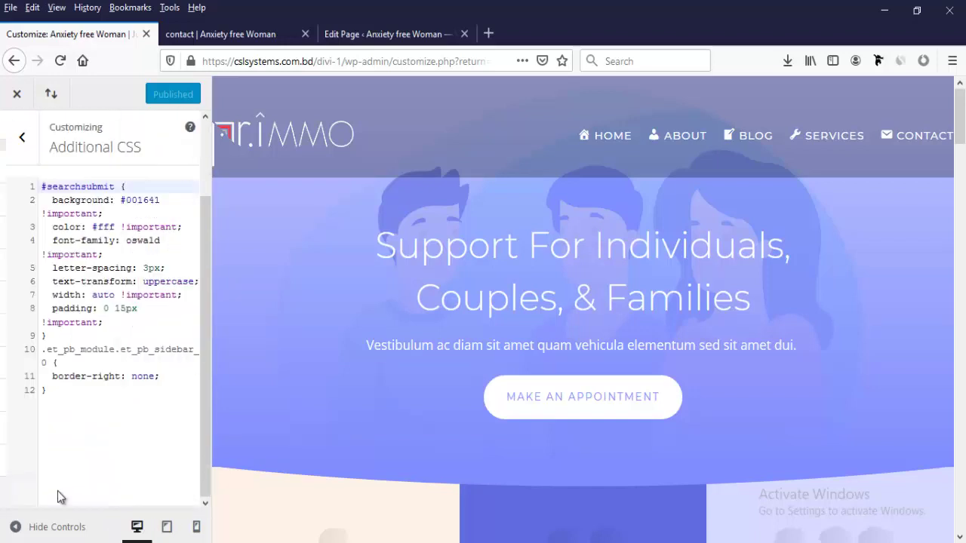
click(56, 363)
click(61, 385)
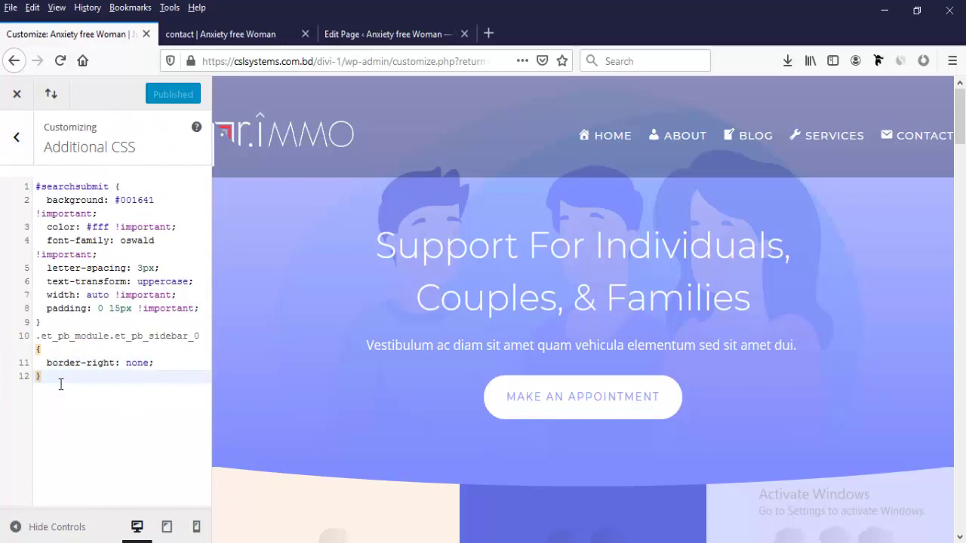
key(Return)
key(Return)
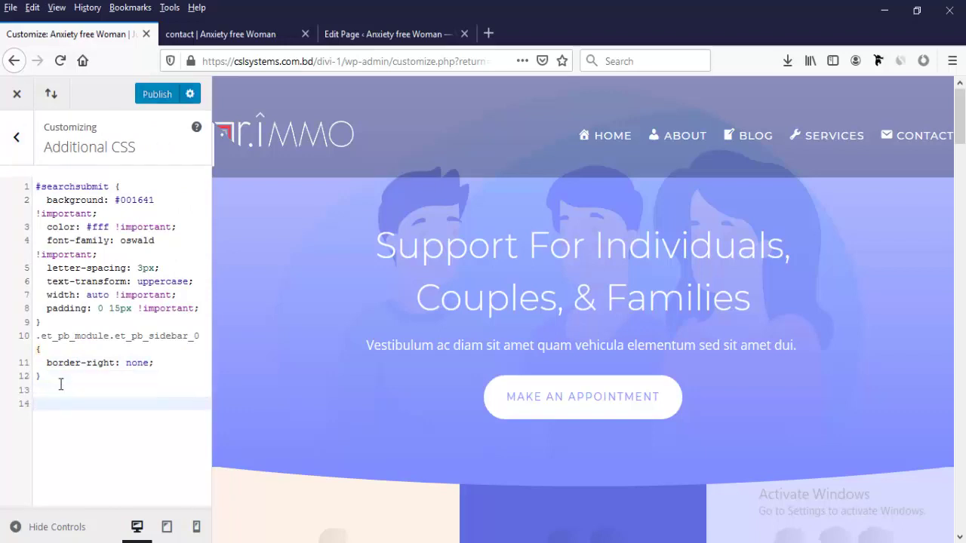
key(ctrl+v)
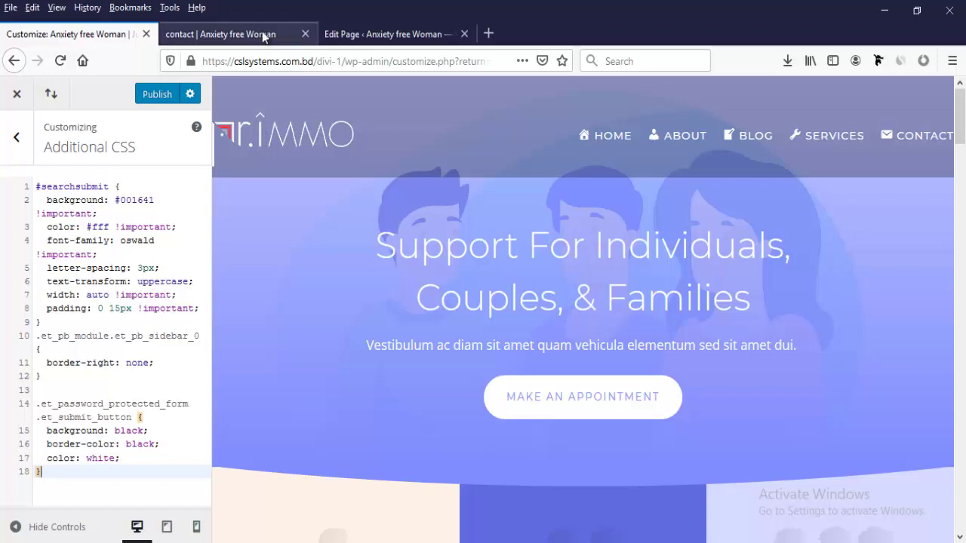
Copy the wrapper rule (100px padding, 600px max-width, auto margin) and paste it below
click(262, 30)
scroll(264, 449, up, 4)
scroll(227, 447, down, 2)
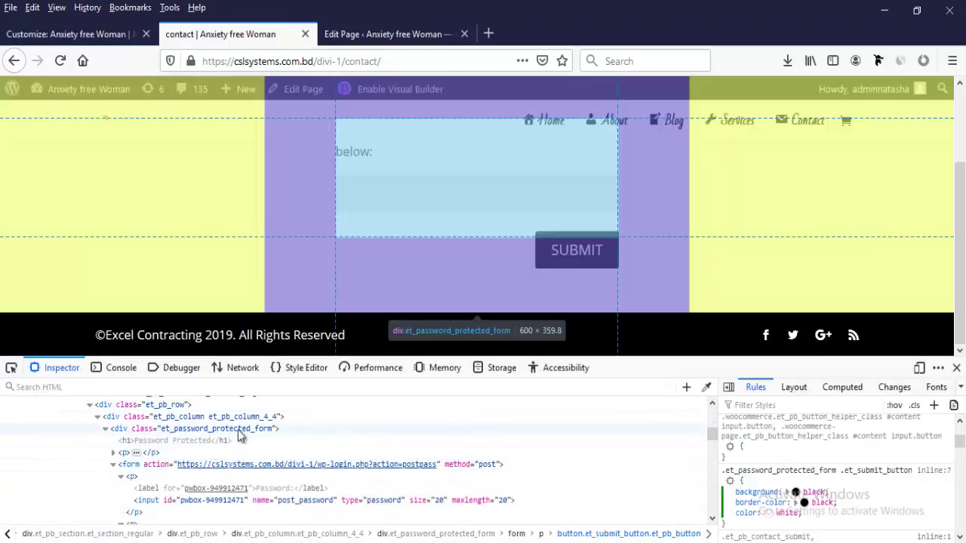
click(219, 428)
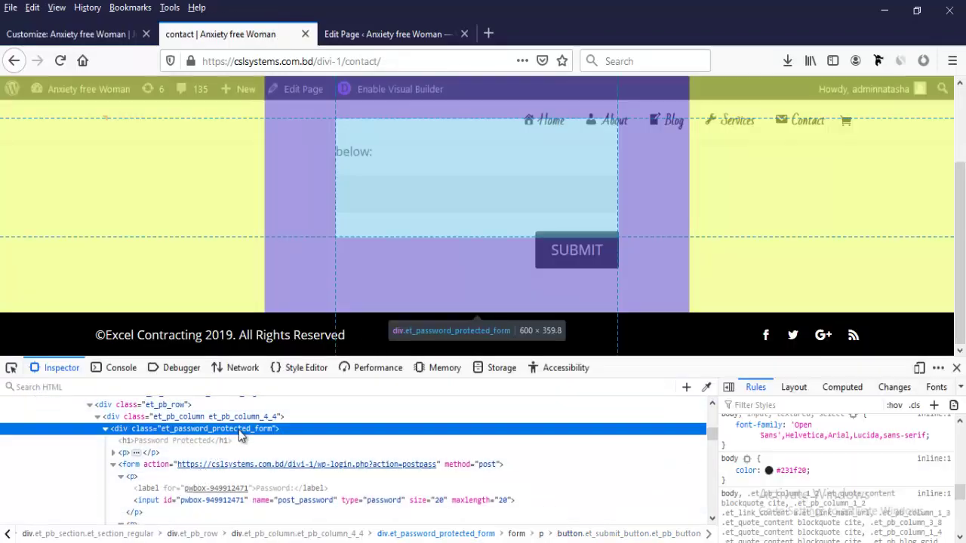
scroll(904, 476, up, 2)
scroll(883, 481, up, 3)
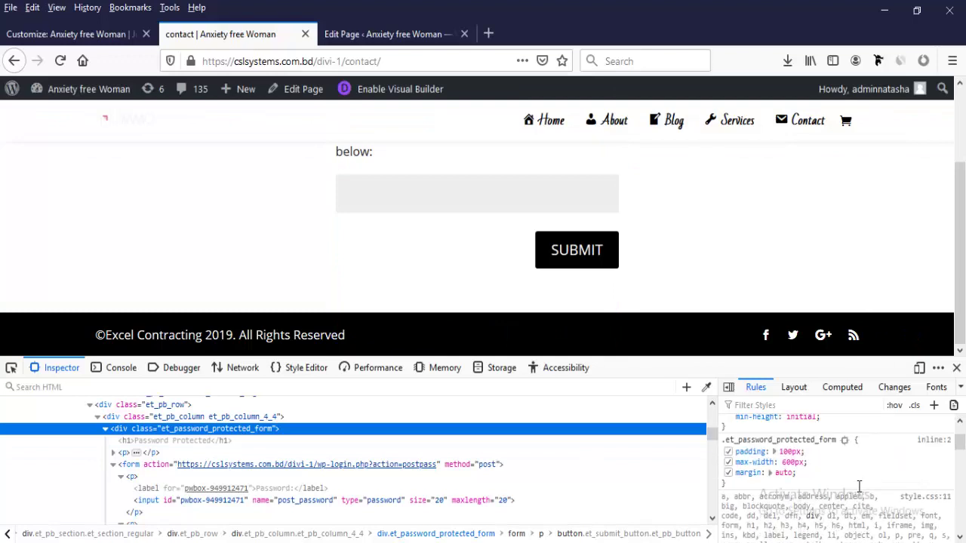
scroll(858, 487, up, 2)
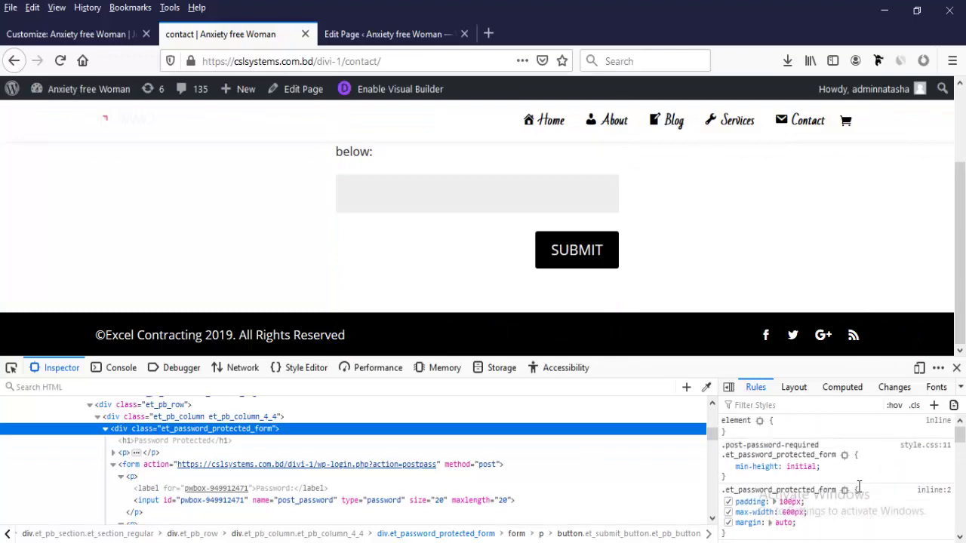
right_click(805, 490)
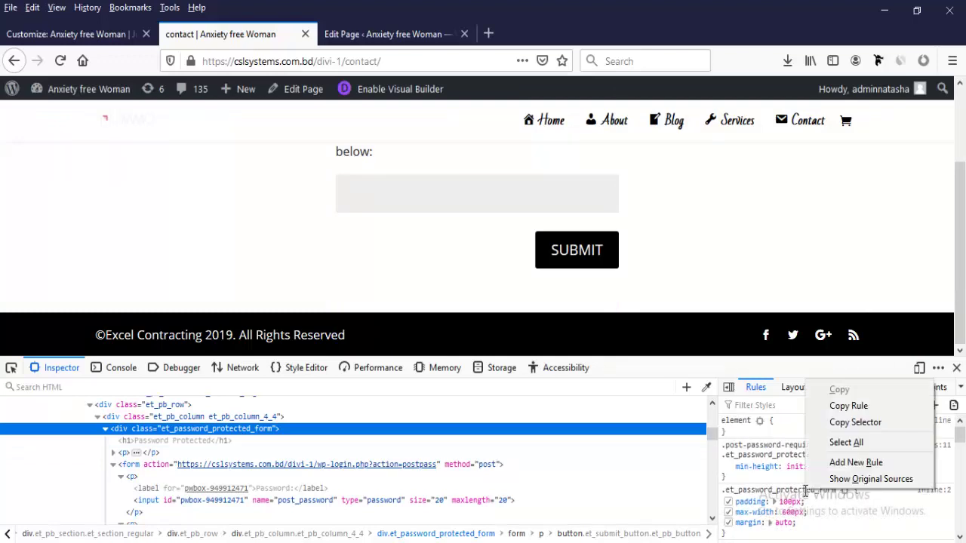
click(842, 408)
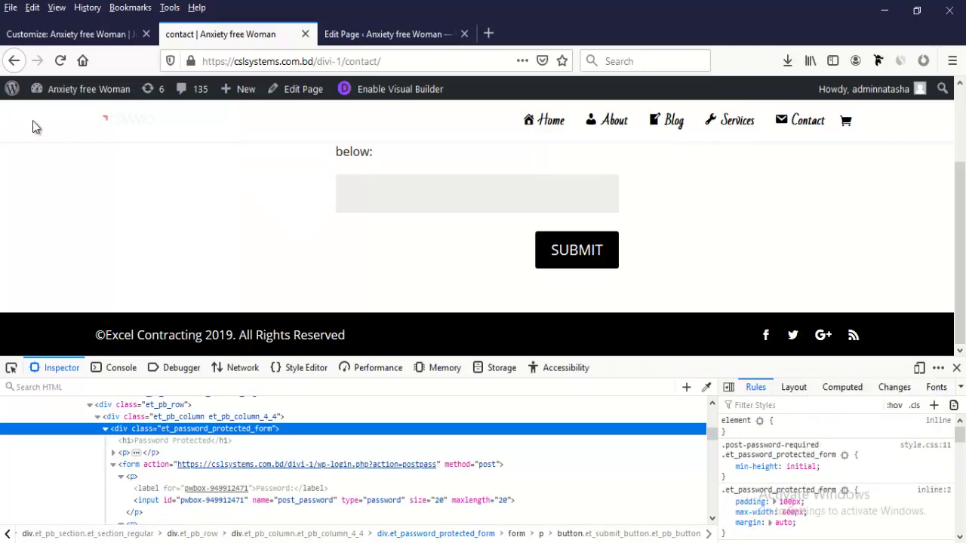
click(64, 37)
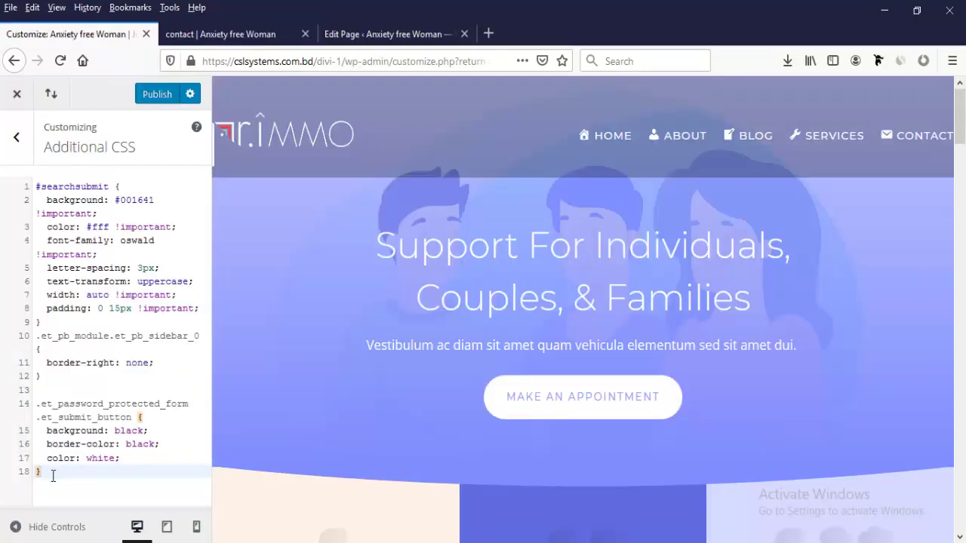
key(Return)
key(ctrl+v)
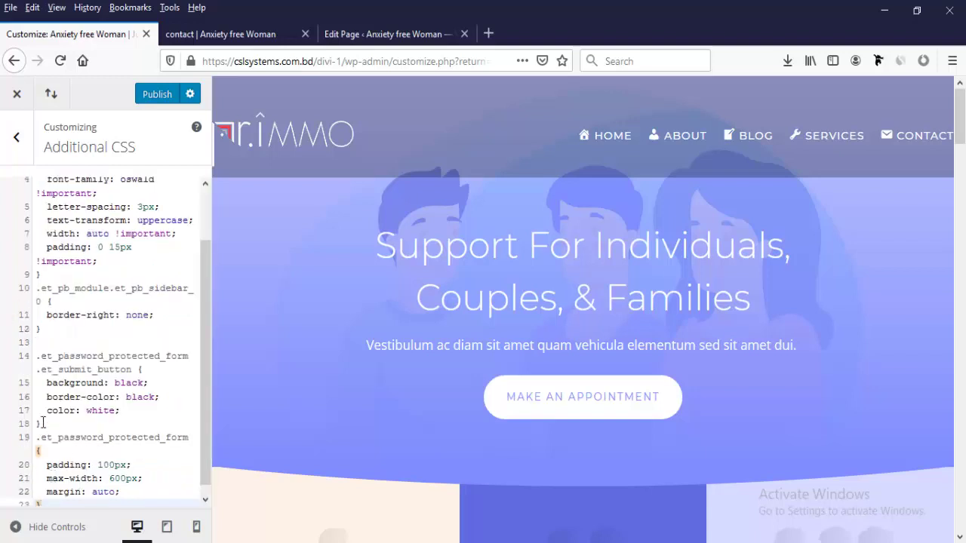
Duplicate the Submit button rule below itself with a :hover selector
drag(42, 424, 25, 368)
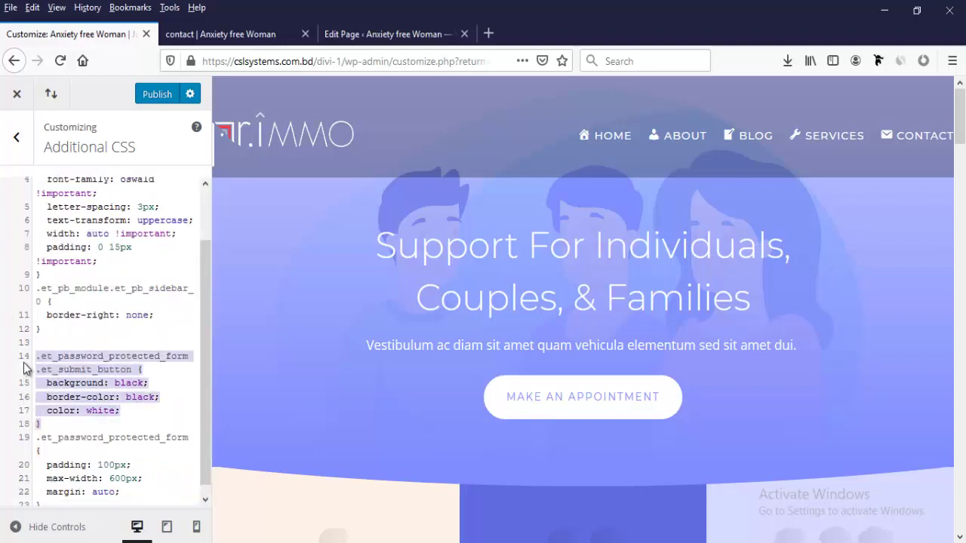
click(43, 424)
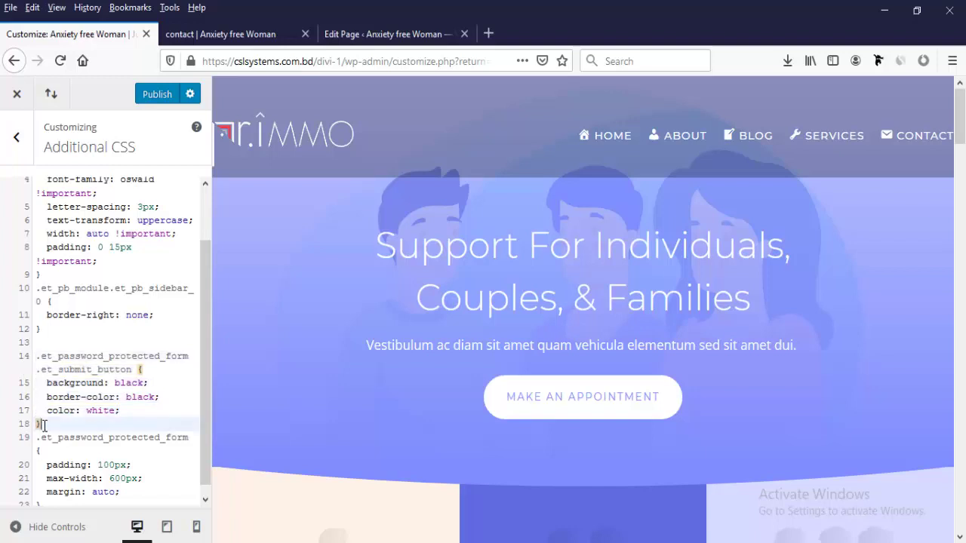
key(Return)
key(ctrl+v)
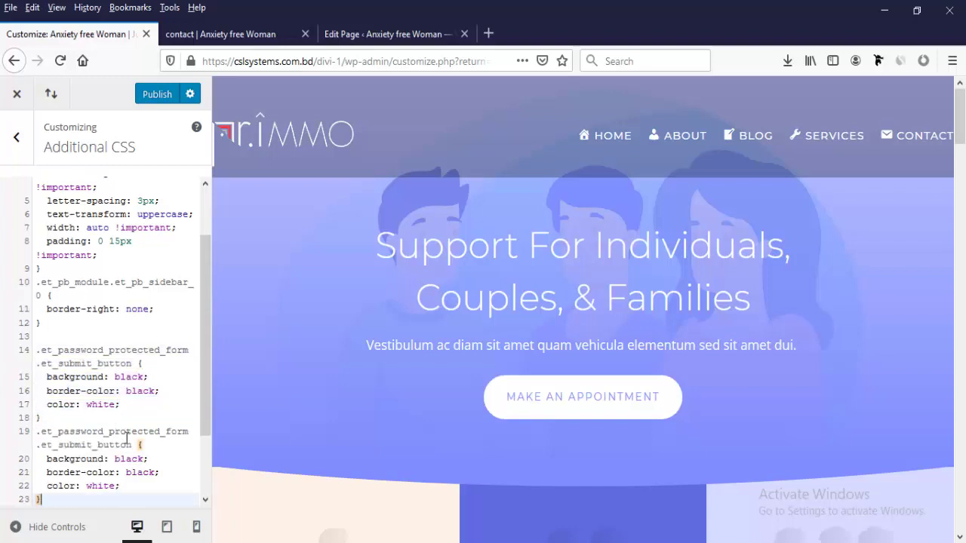
click(133, 445)
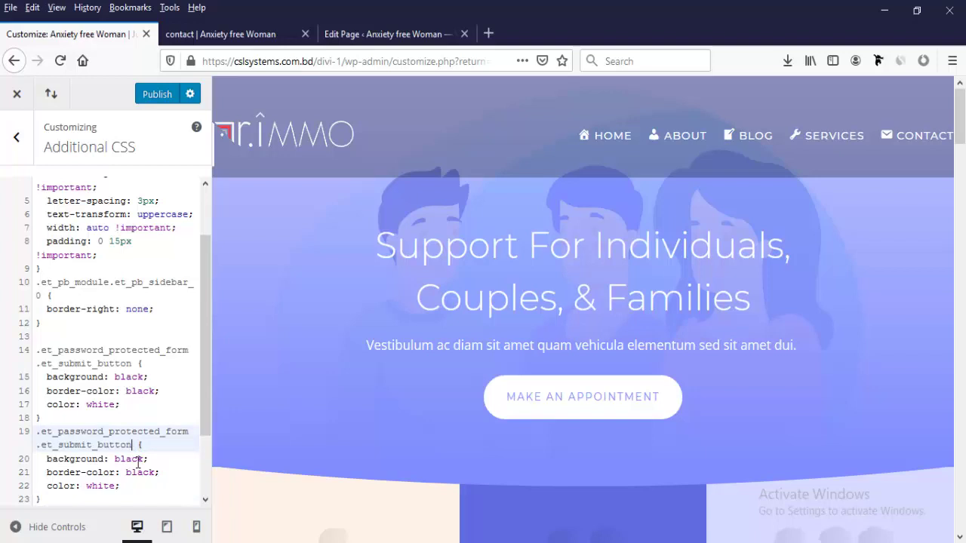
text(:ho)
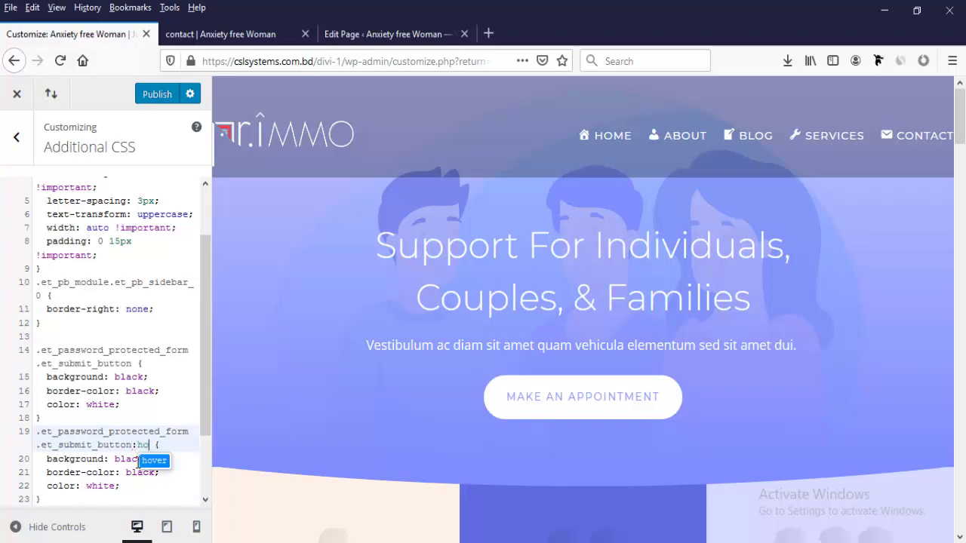
text(ver)
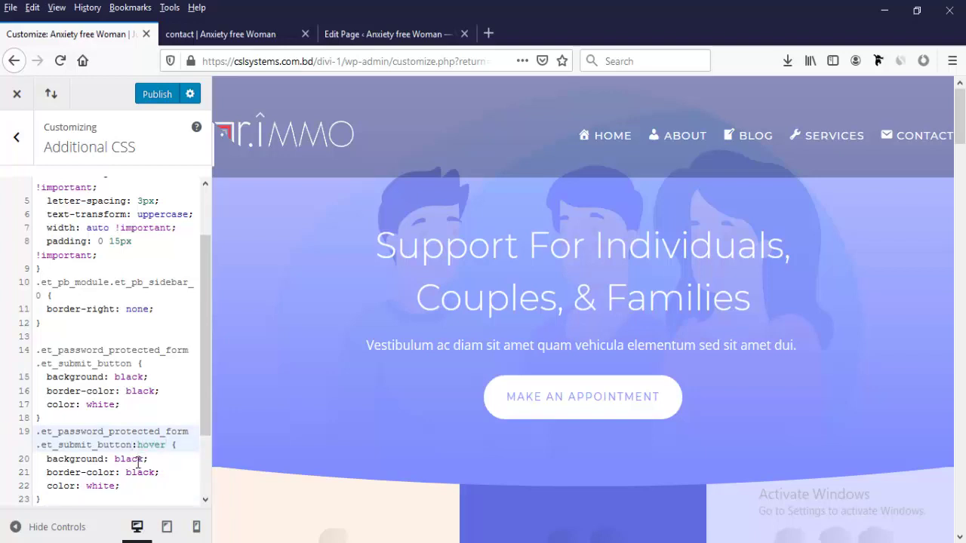
Reduce the hover rule to black text only, publish the CSS, and return to the contact page
scroll(138, 462, down, 2)
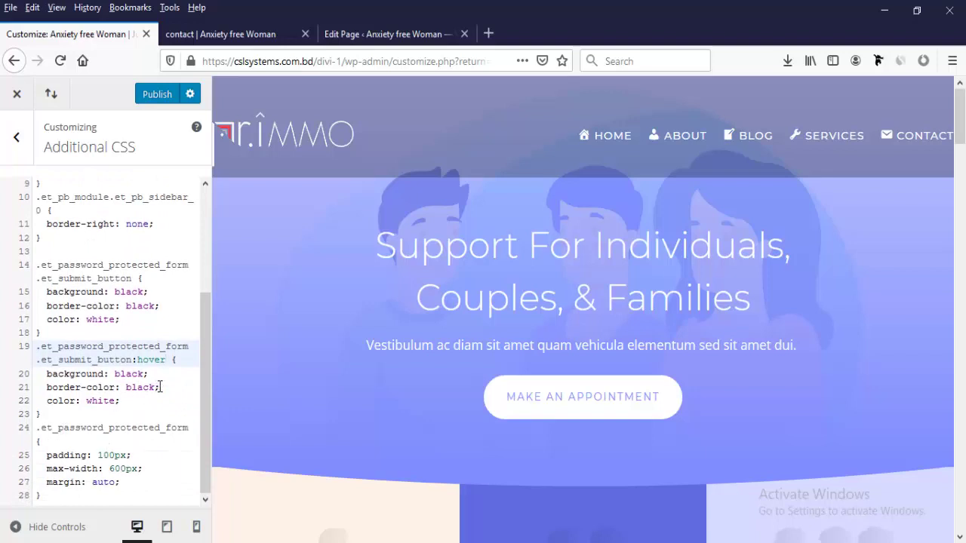
drag(160, 387, 22, 375)
key(BackSpace)
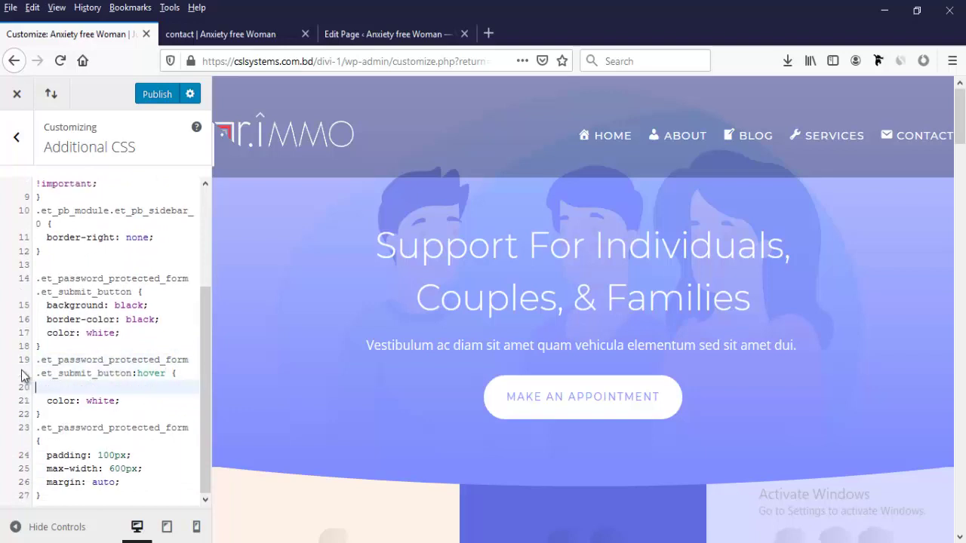
key(BackSpace)
double_click(95, 395)
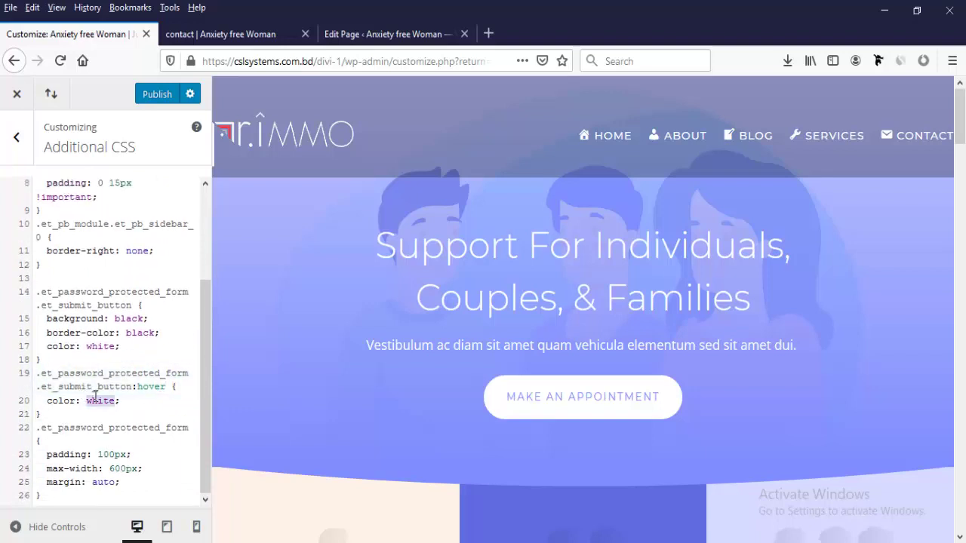
text(bl)
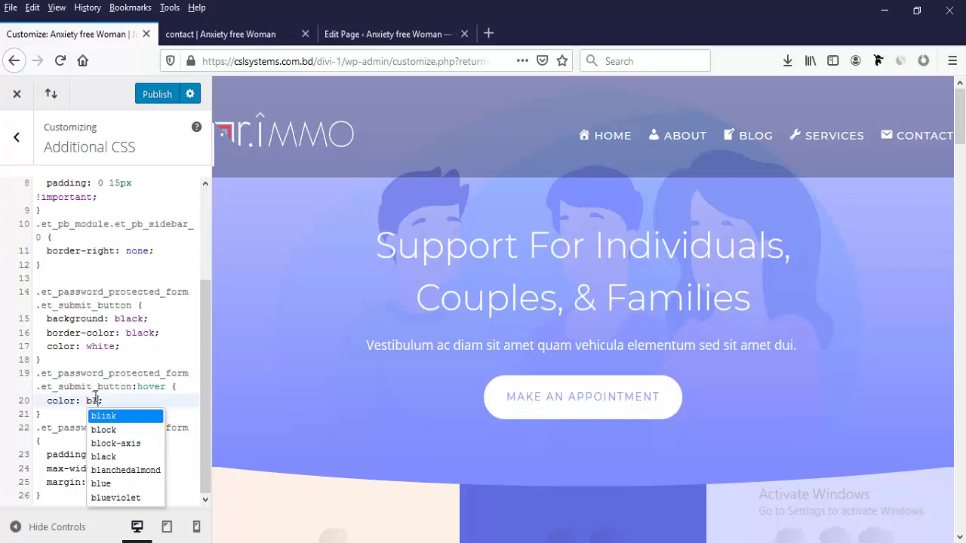
text(a)
key(Return)
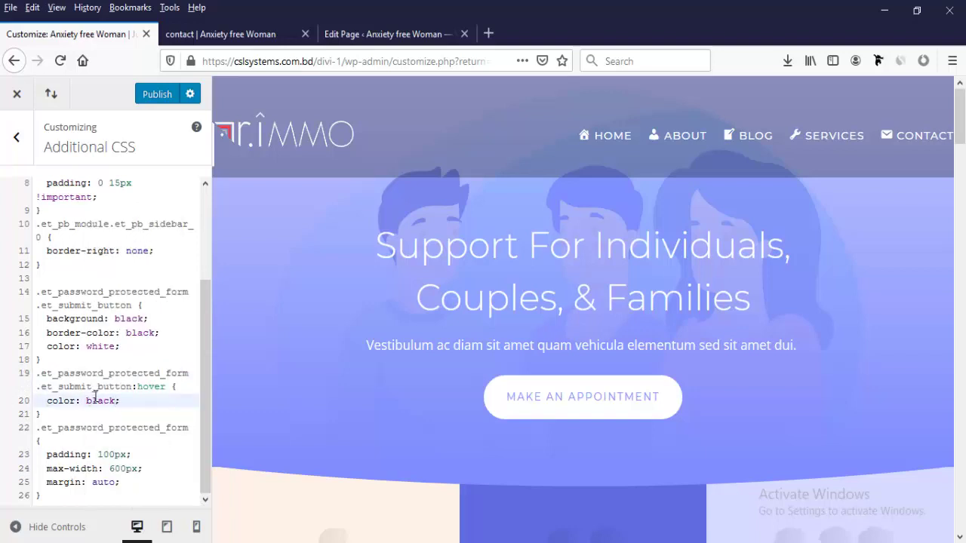
click(150, 96)
click(226, 32)
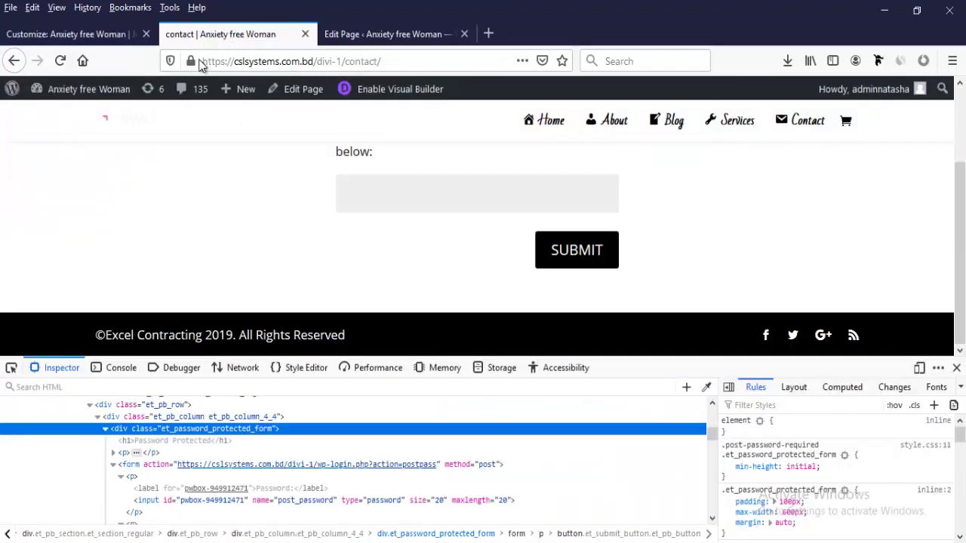
Close the developer tools and reload the contact page to view the styled password form
click(956, 368)
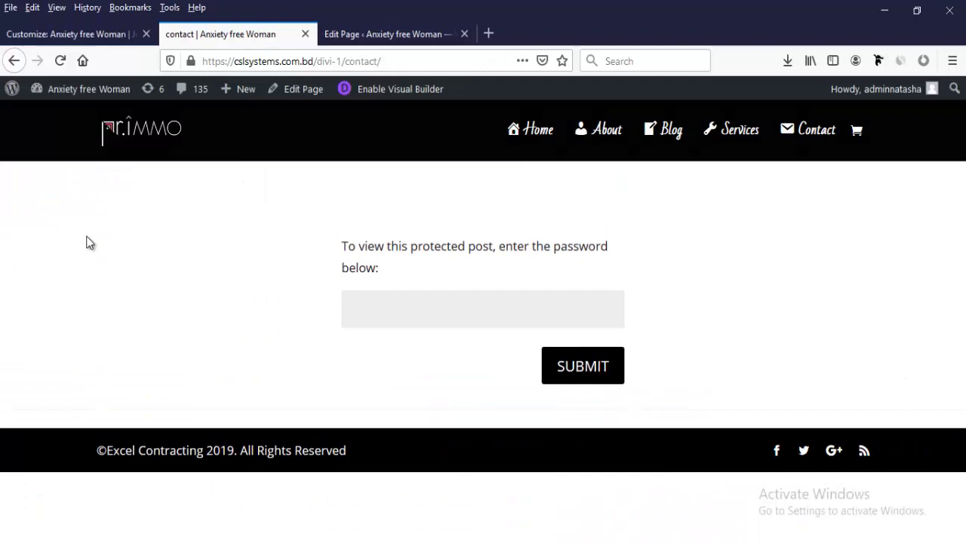
click(58, 68)
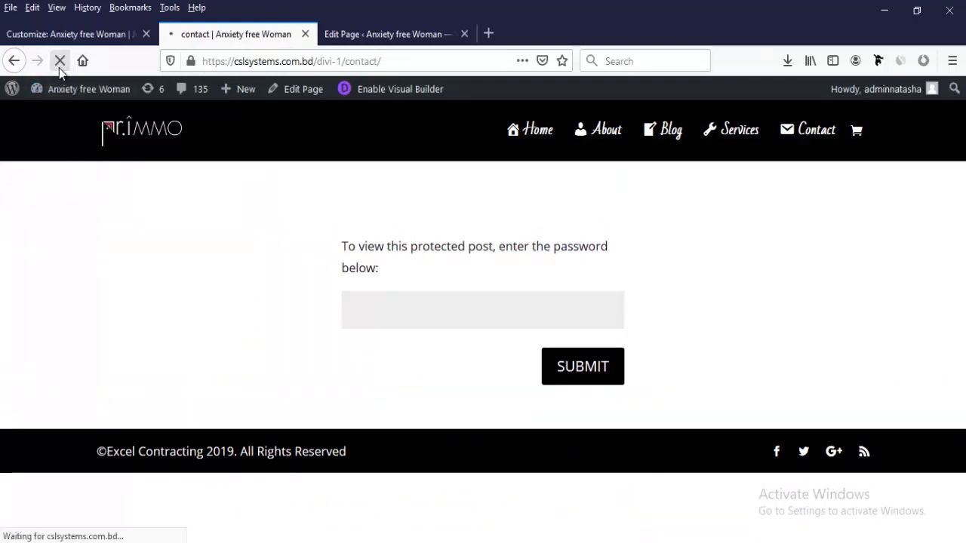